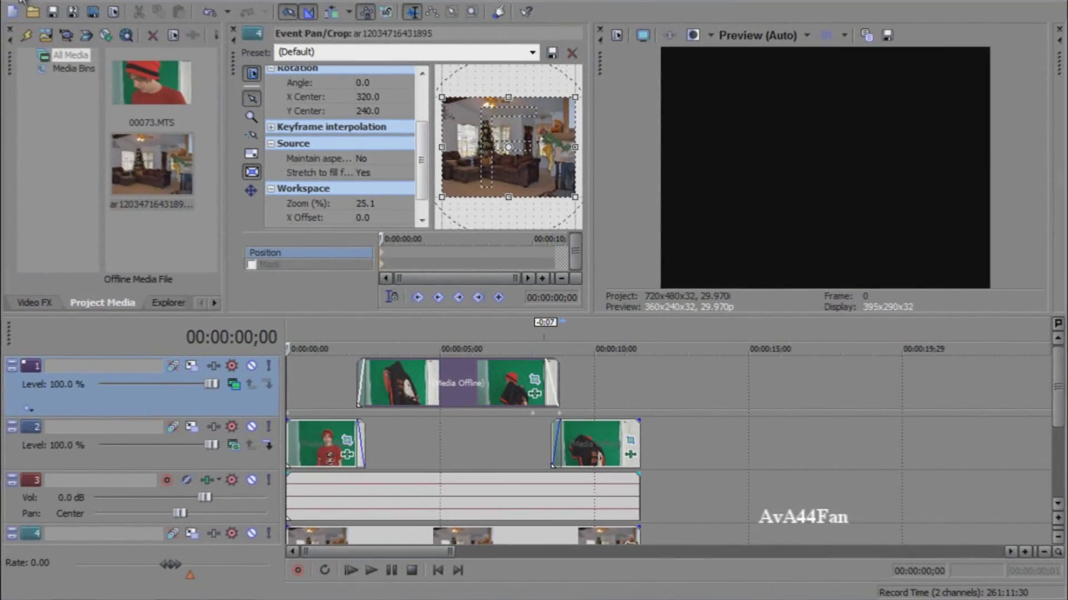
click(67, 22)
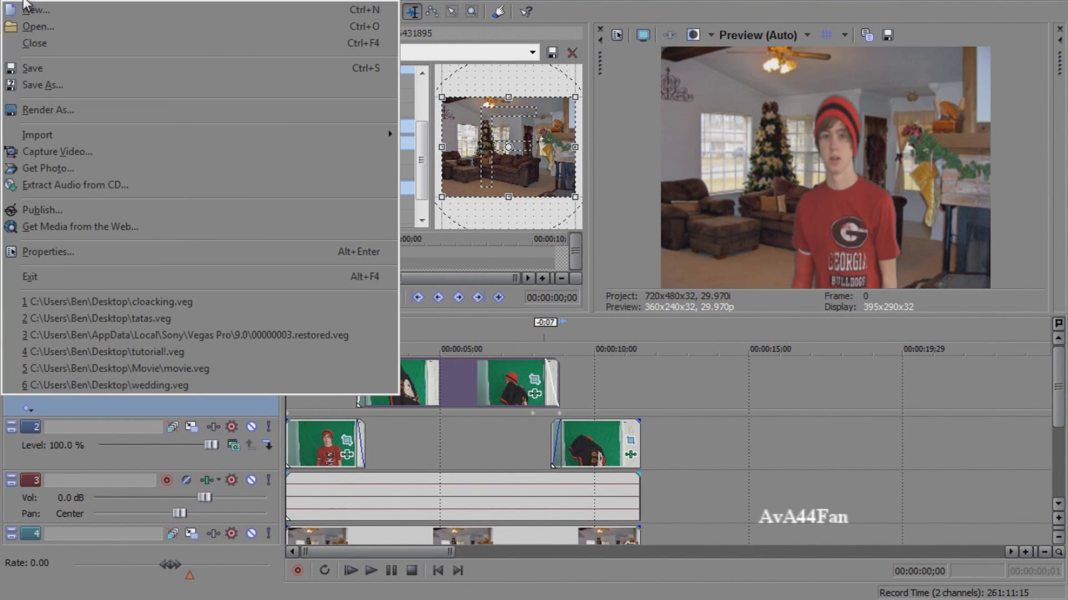
click(21, 11)
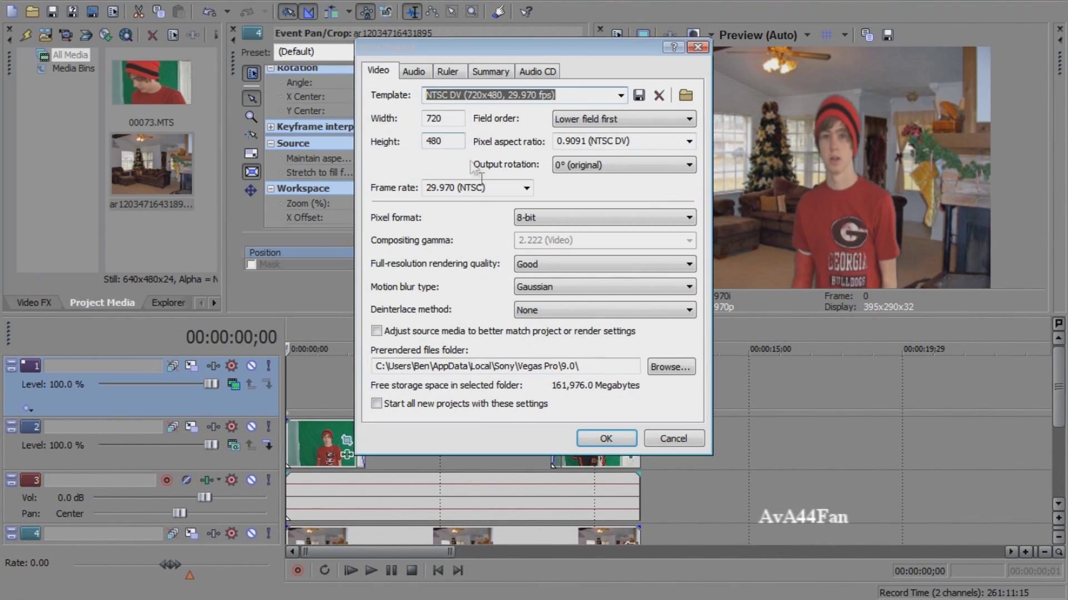
click(688, 440)
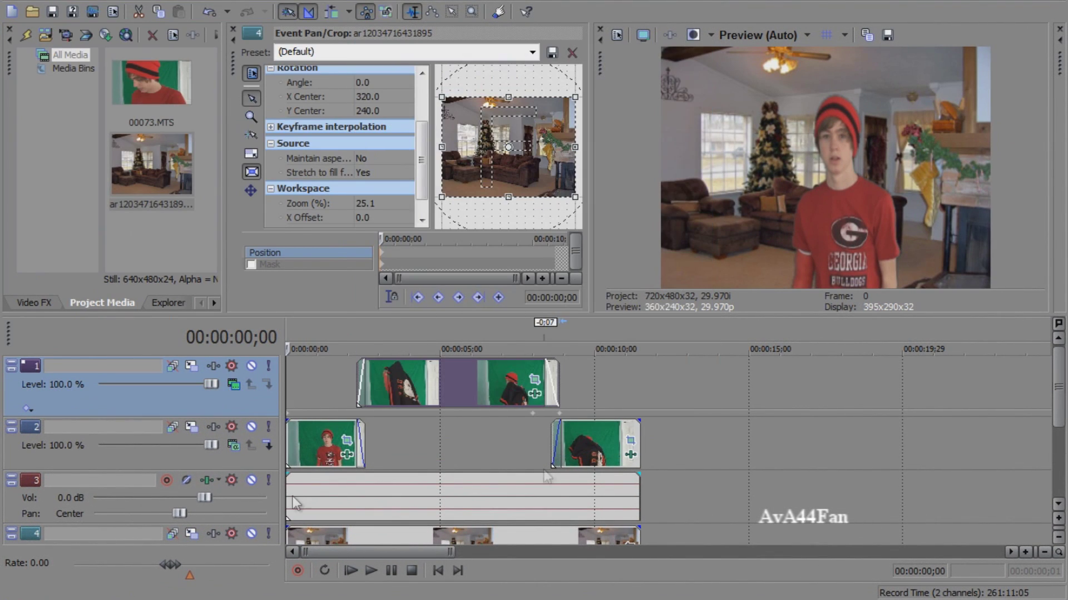
Step: Delete the two green-screen video tracks from the existing project
right_click(49, 379)
click(81, 447)
right_click(48, 392)
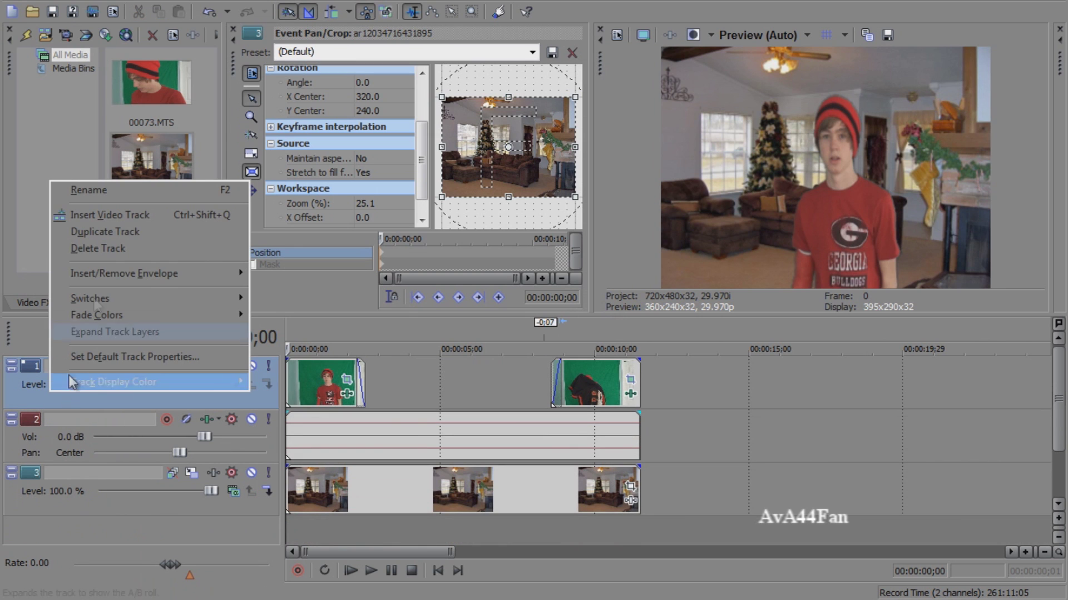
click(89, 246)
right_click(35, 369)
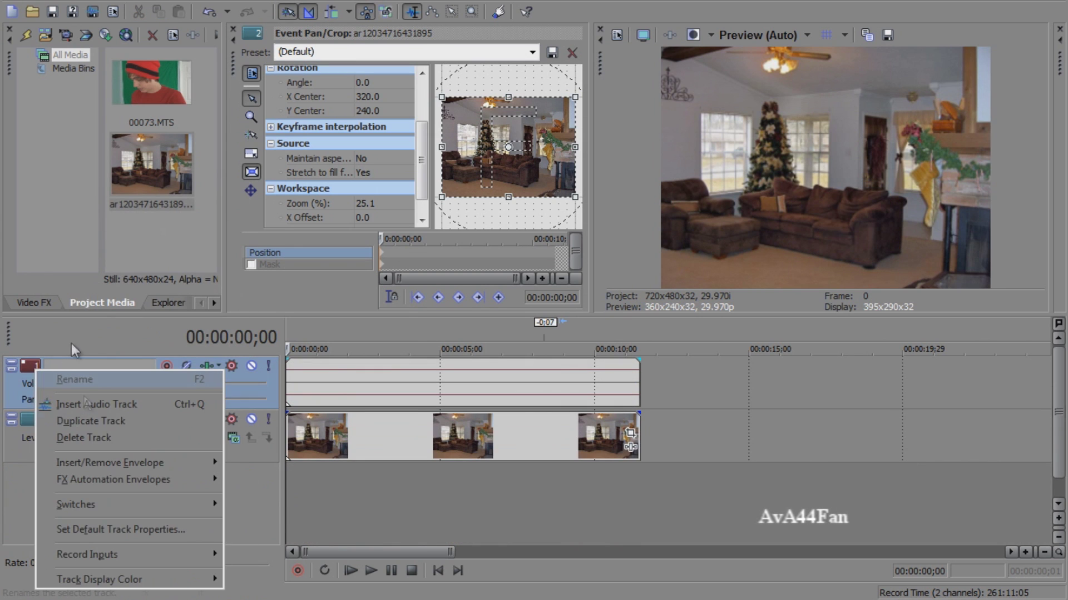
click(86, 423)
right_click(39, 392)
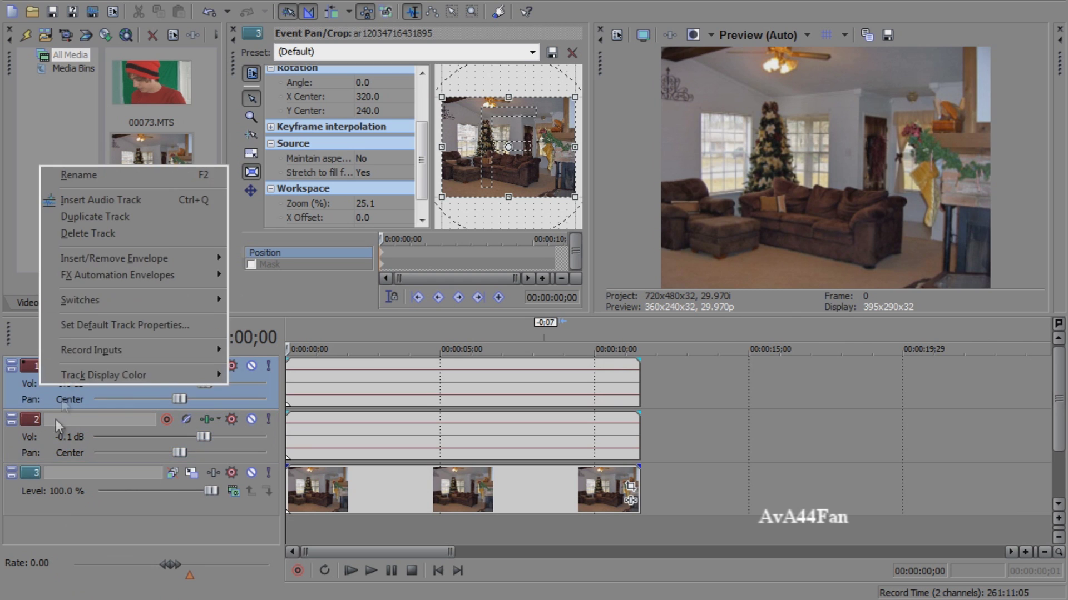
click(91, 234)
Step: Delete the remaining audio track and the living-room image track to empty the timeline
right_click(32, 369)
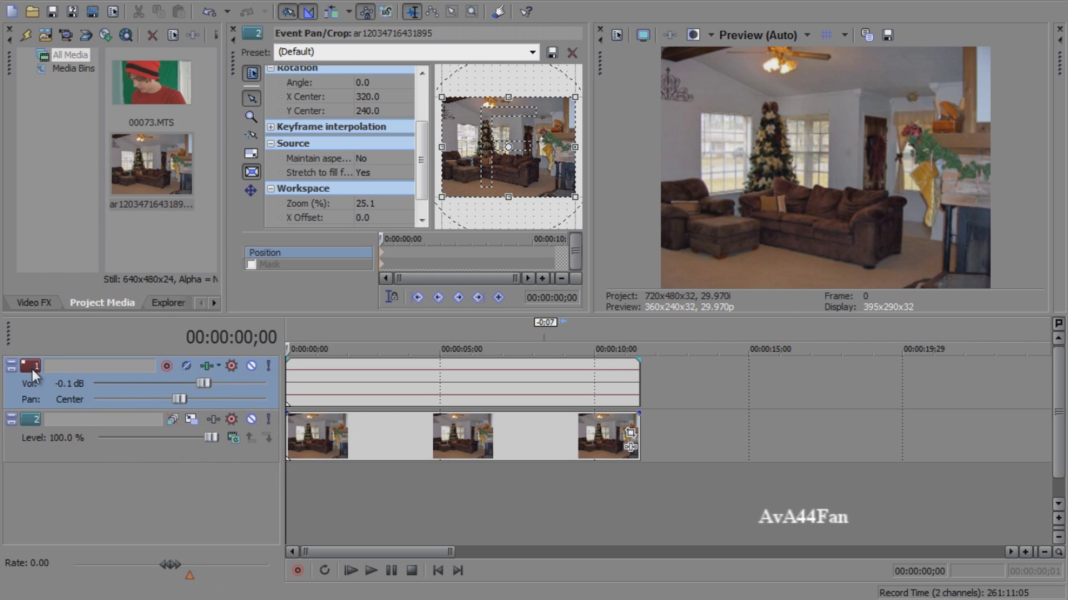
click(62, 439)
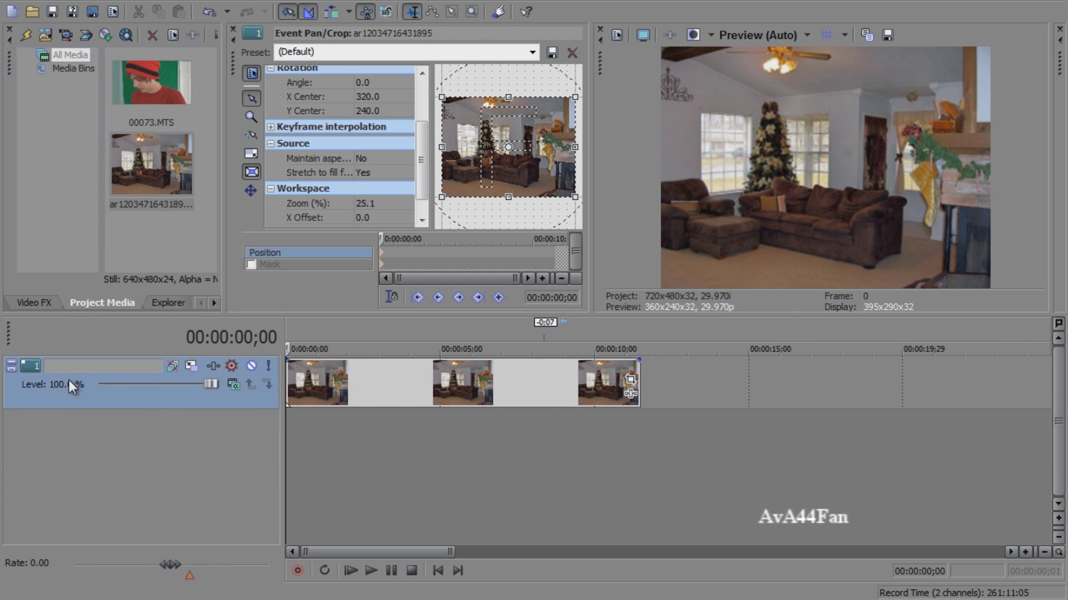
right_click(69, 381)
click(115, 442)
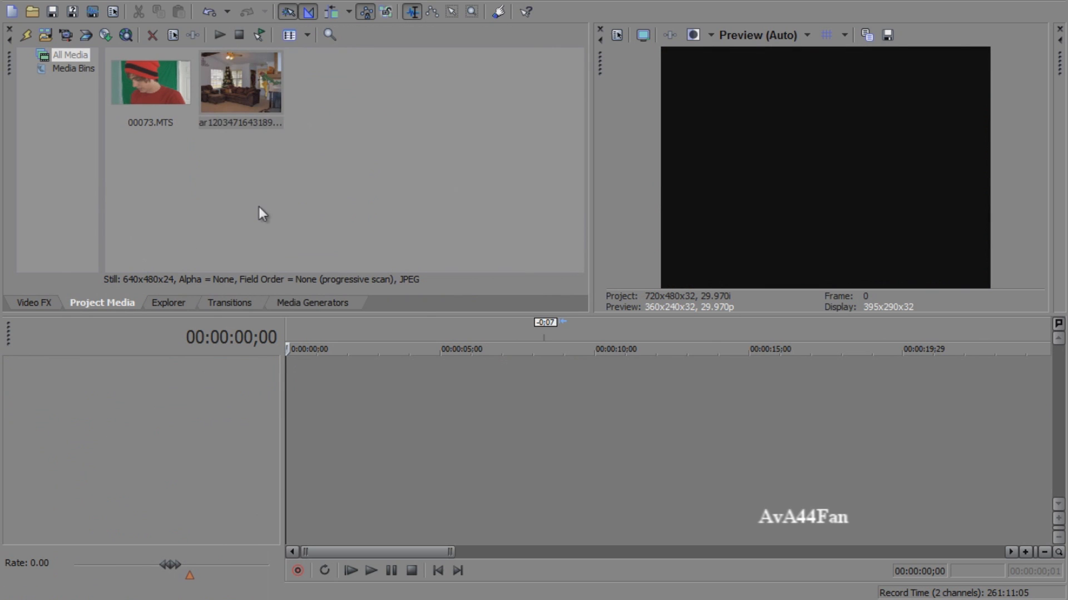
Step: Place the 00073.MTS clip at the start of the timeline and trim its beginning to about 00:00:02;20
drag(120, 83, 167, 390)
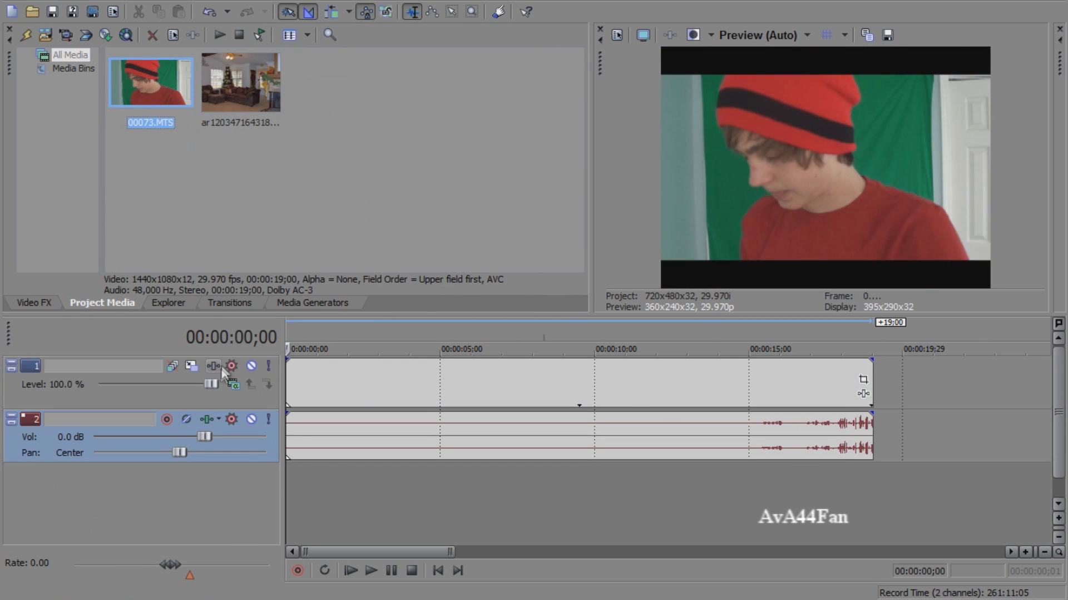
drag(285, 371, 378, 400)
click(377, 337)
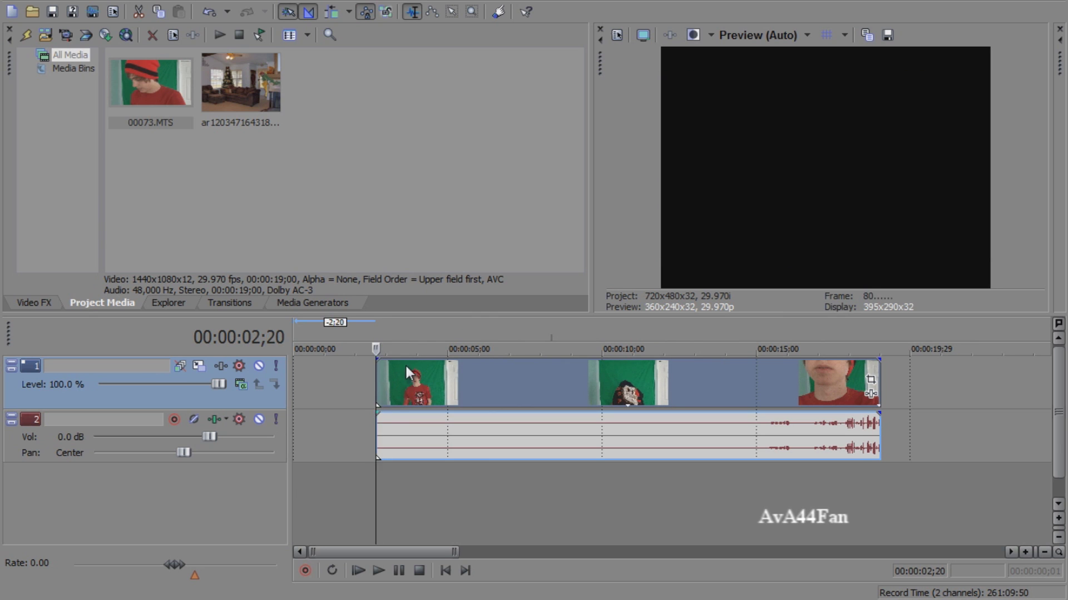
Step: Trim the clip's beginning further, to about 4 seconds in total, and move the clip back to the timeline start
key(Right)
key(Right)
key(Right)
key(Right)
key(Right)
key(Right)
key(Right)
key(Right)
key(Right)
key(Right)
key(Right)
key(Right)
key(Right)
key(Right)
key(Right)
key(Right)
key(Right)
key(Right)
key(Right)
key(Right)
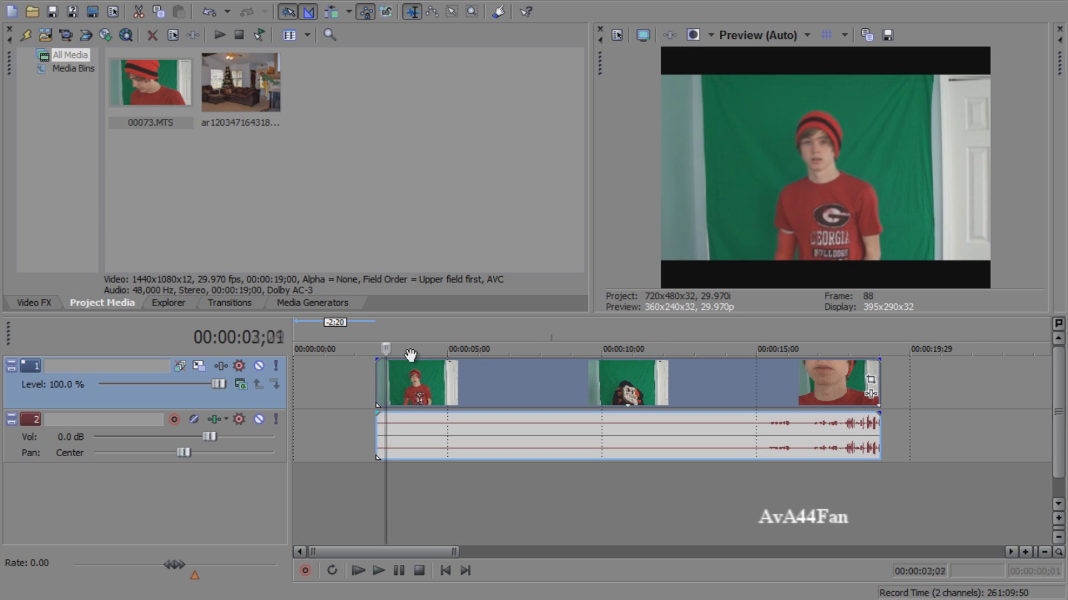
drag(378, 397, 356, 422)
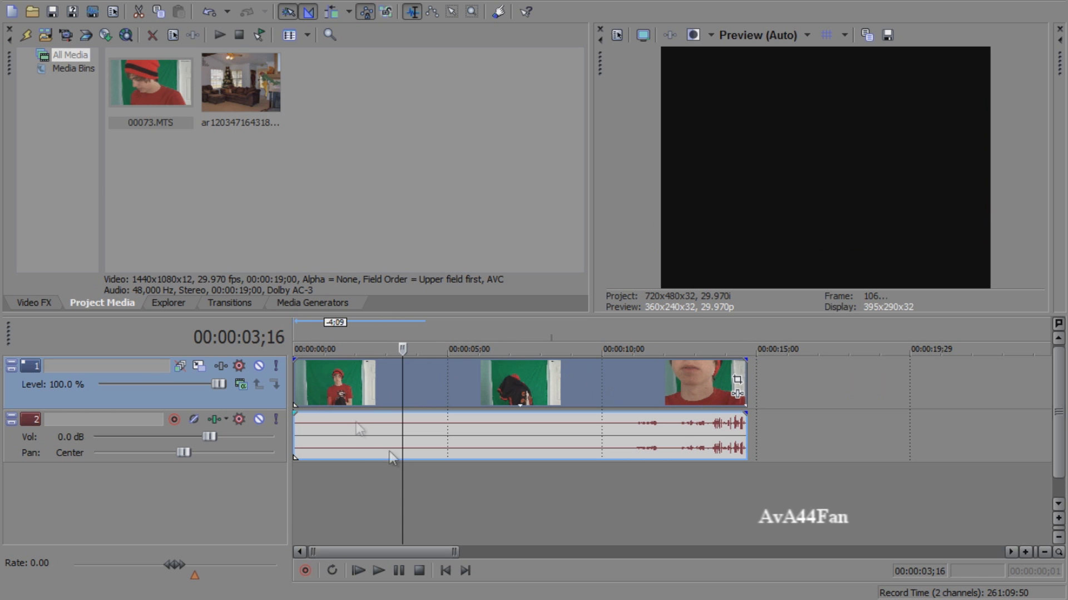
Step: Trim the end of the clip so that it ends at about 11 seconds on the timeline
click(445, 571)
key(Right)
key(Right)
key(Right)
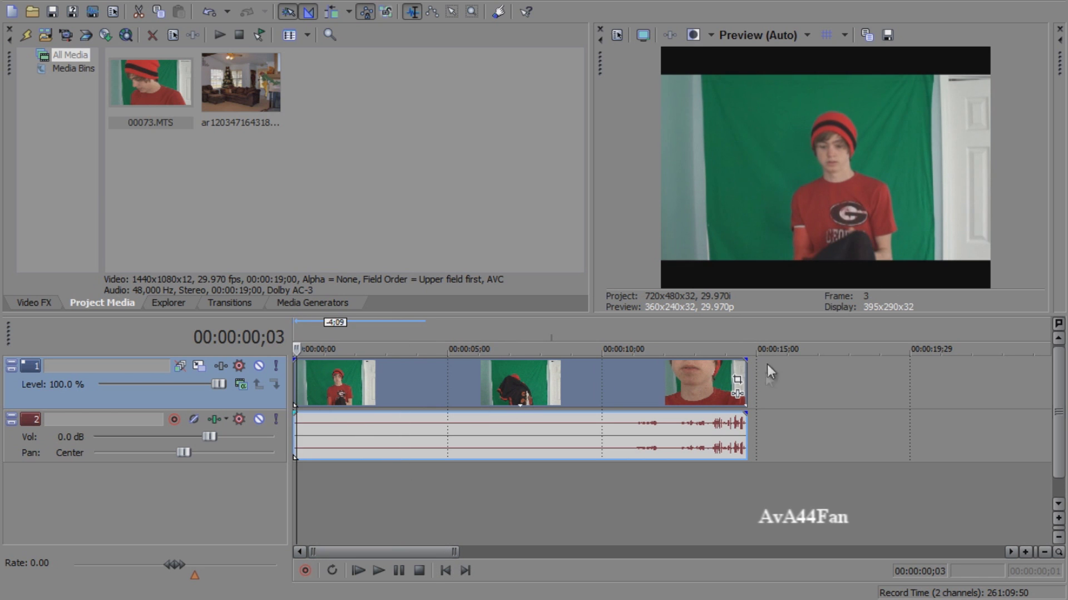
drag(746, 378, 633, 380)
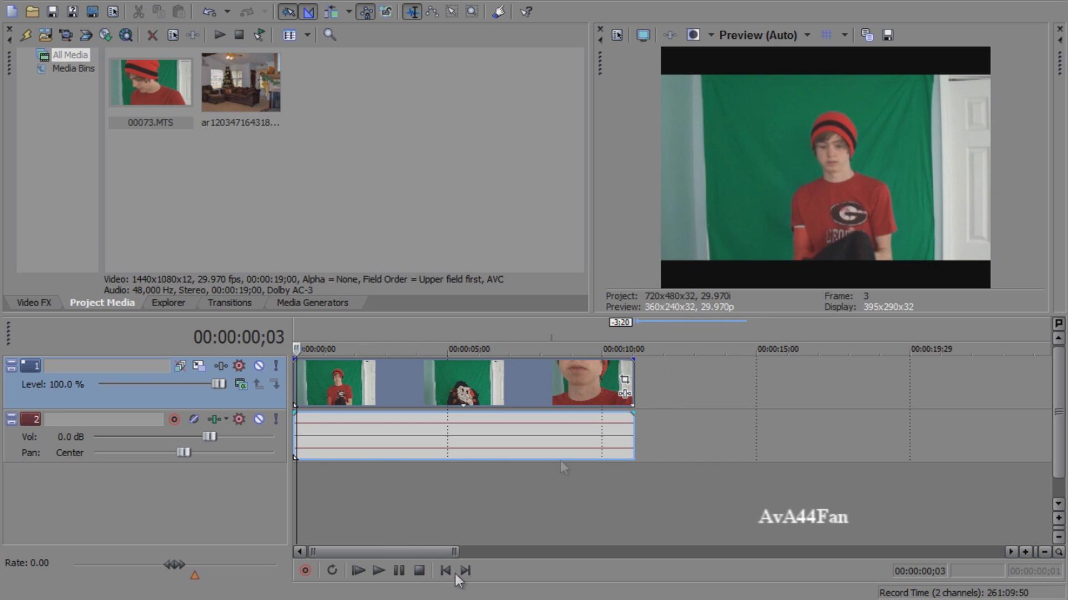
Step: Draw a closed four-point mask on the clip in Event Pan/Crop, keeping only the green backdrop area around the person
click(625, 381)
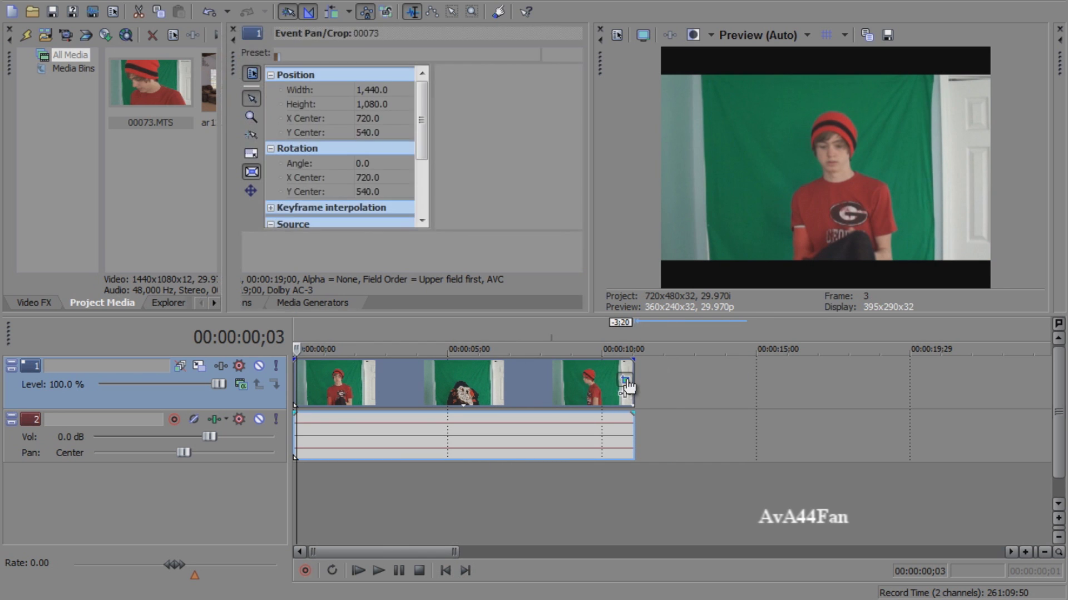
click(250, 261)
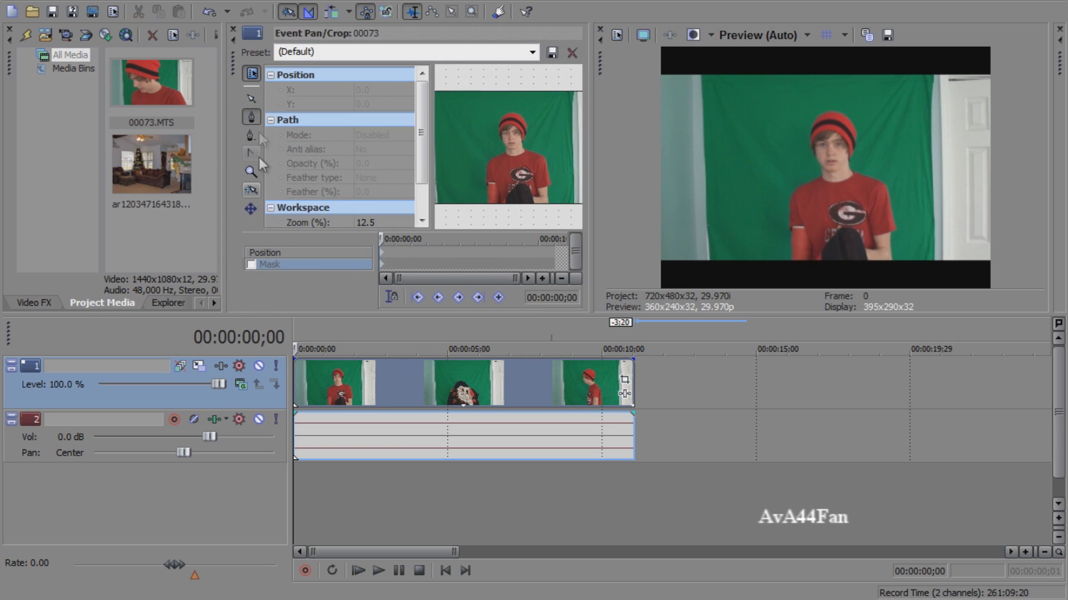
click(564, 81)
click(567, 210)
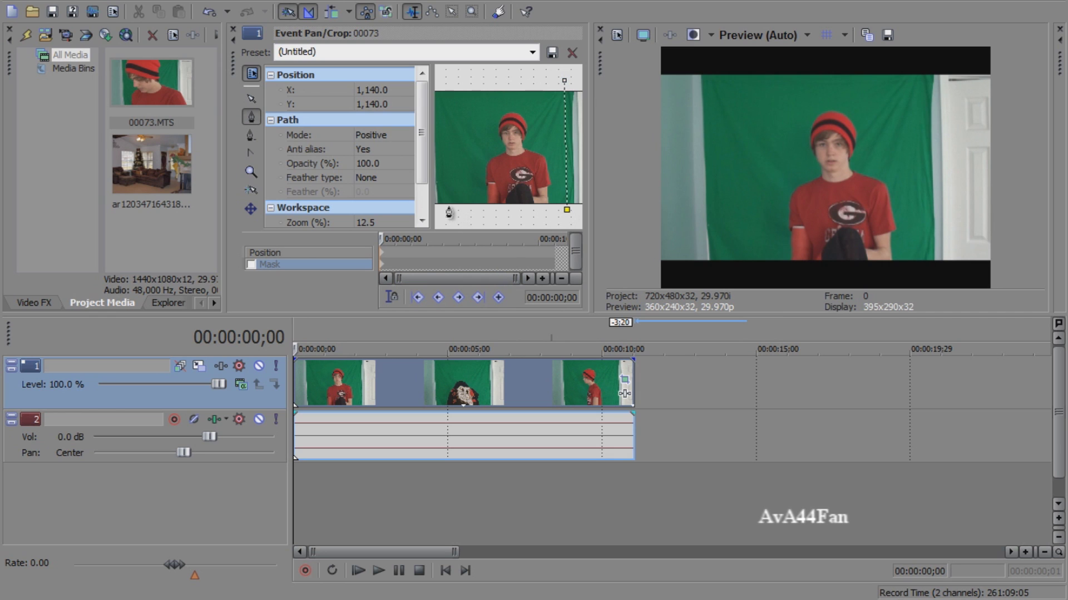
click(438, 79)
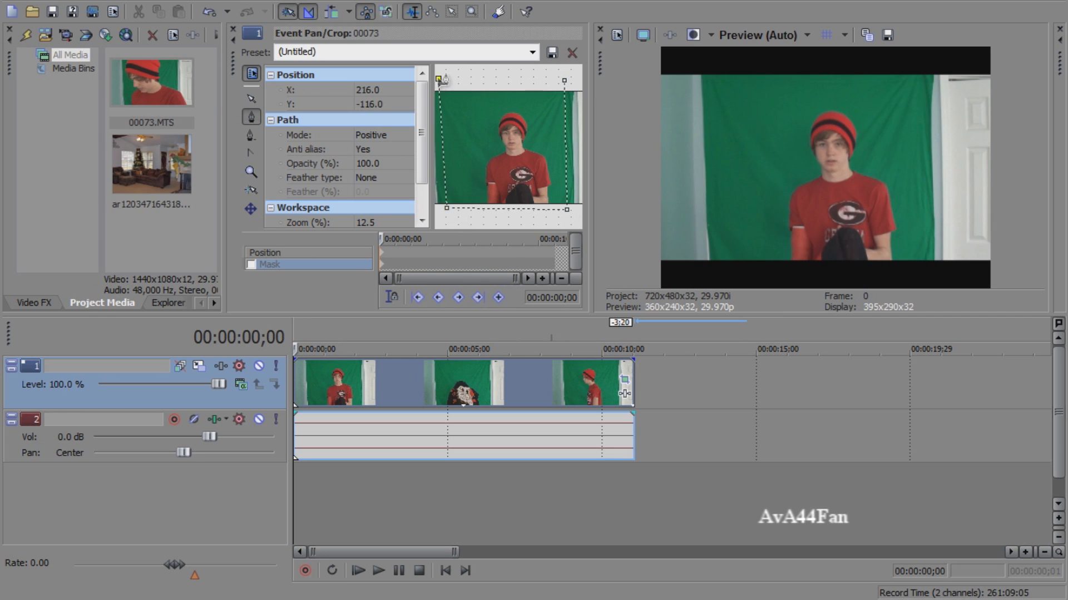
click(564, 81)
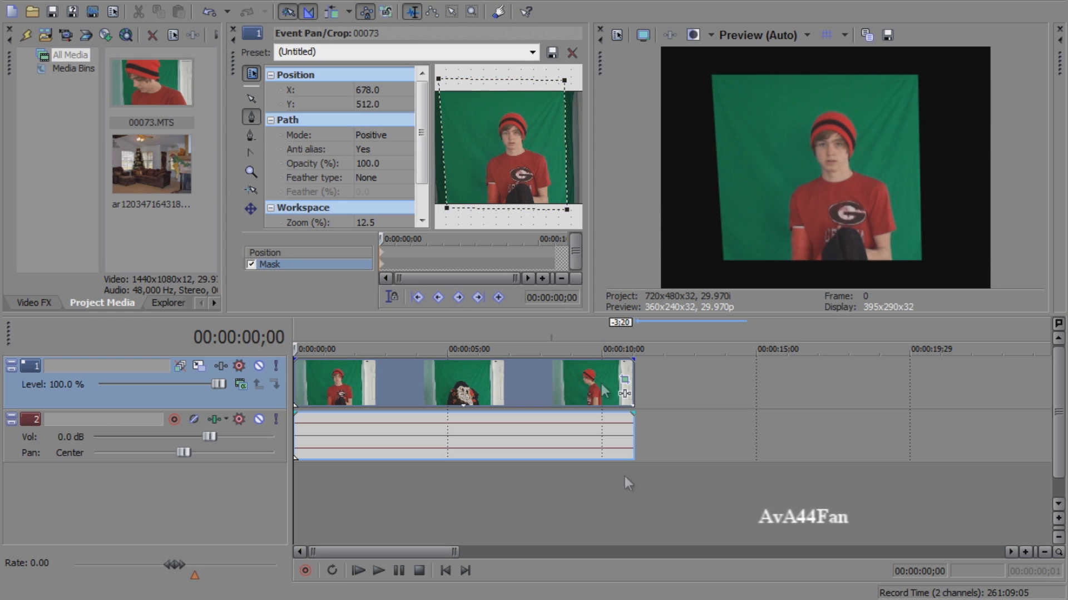
click(336, 253)
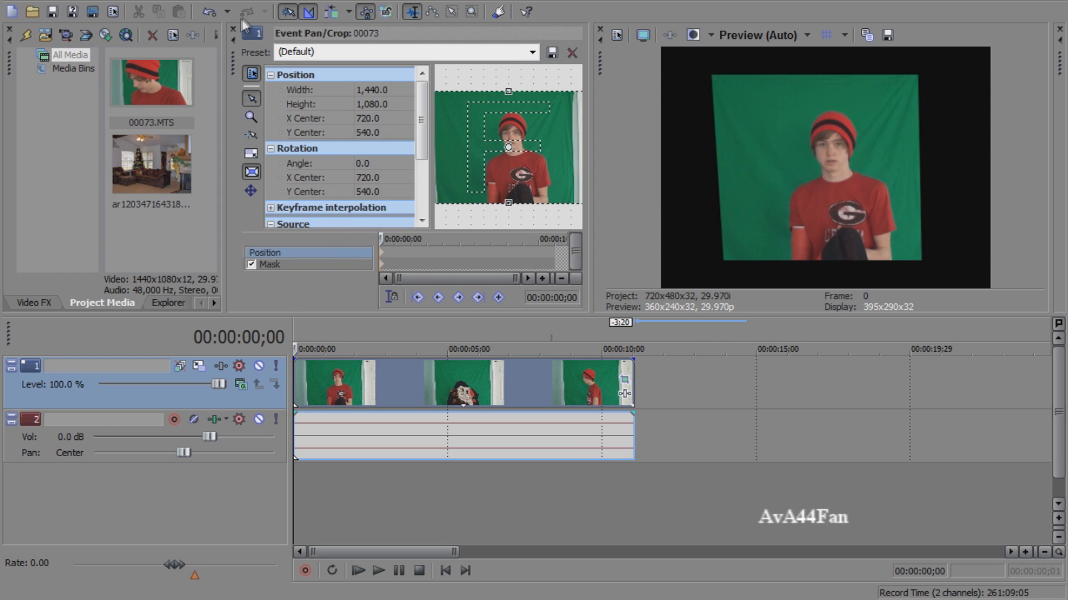
click(233, 29)
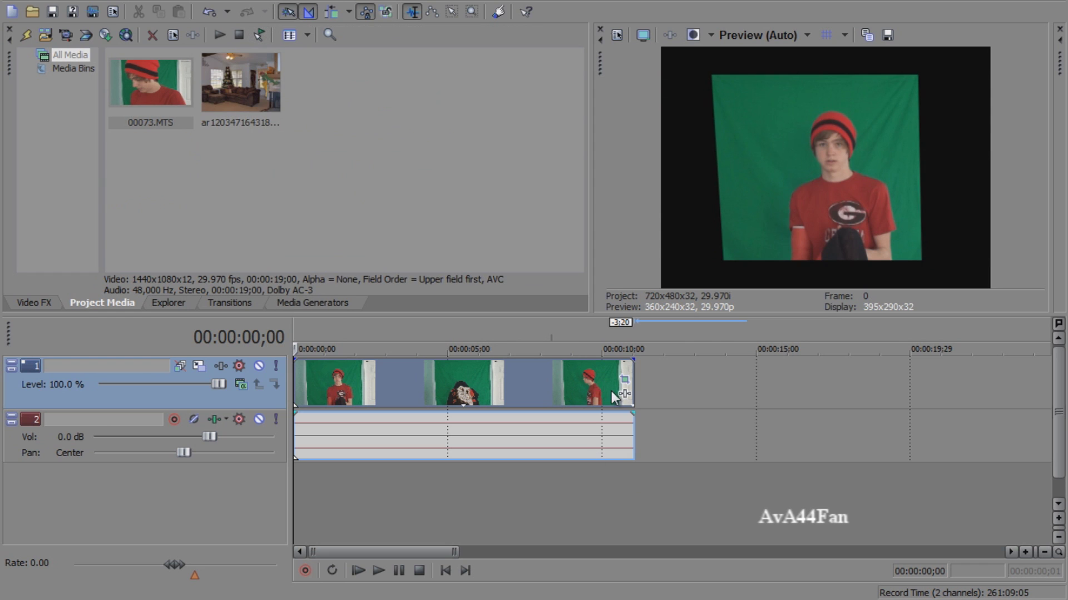
Step: Add the Sony Chroma Keyer effect to the masked clip
click(625, 396)
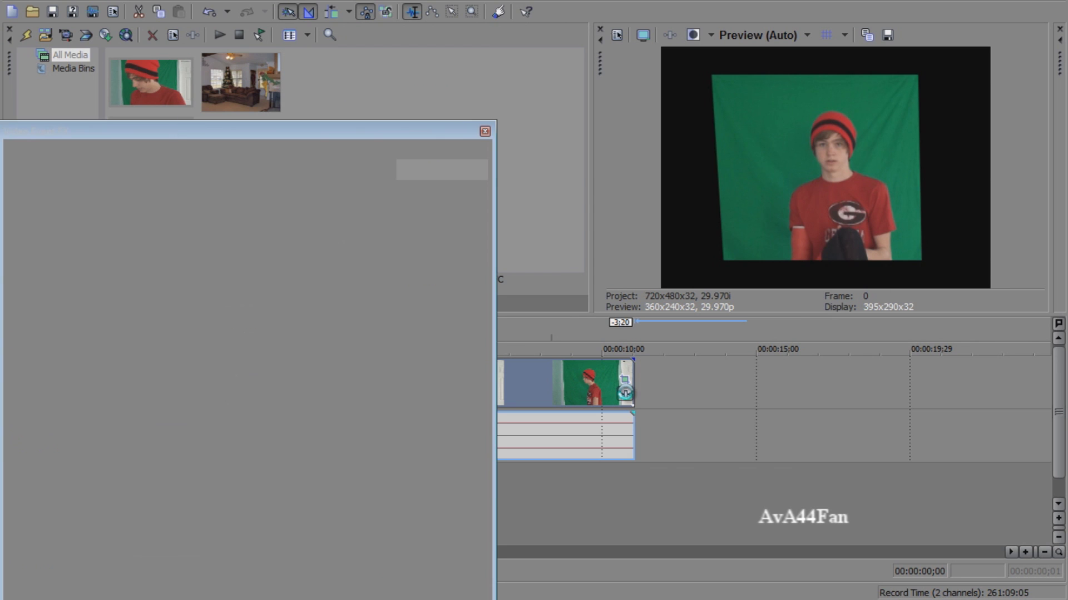
double_click(419, 348)
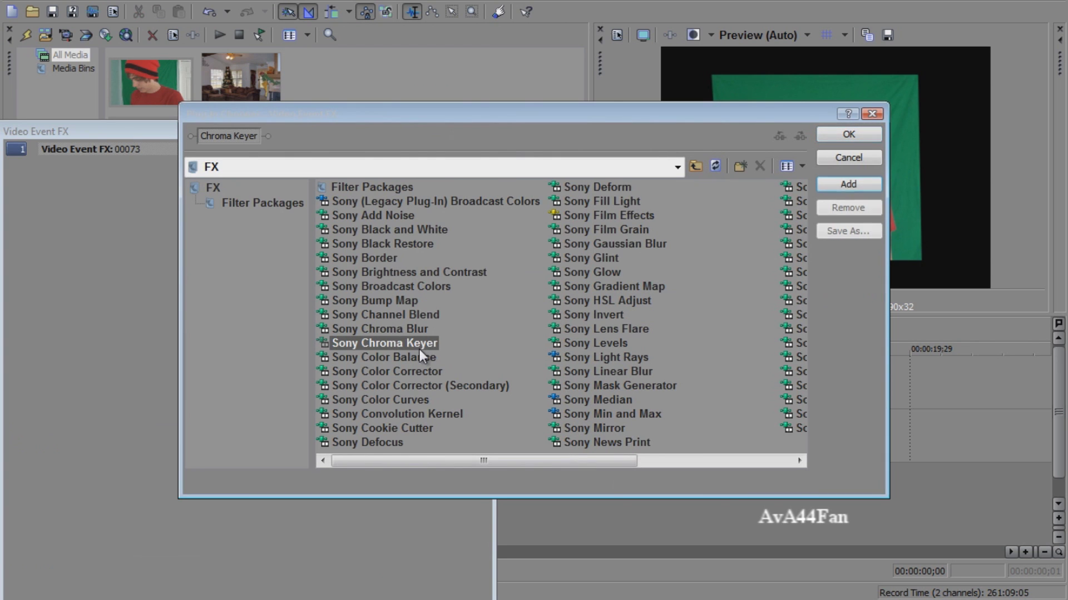
click(825, 136)
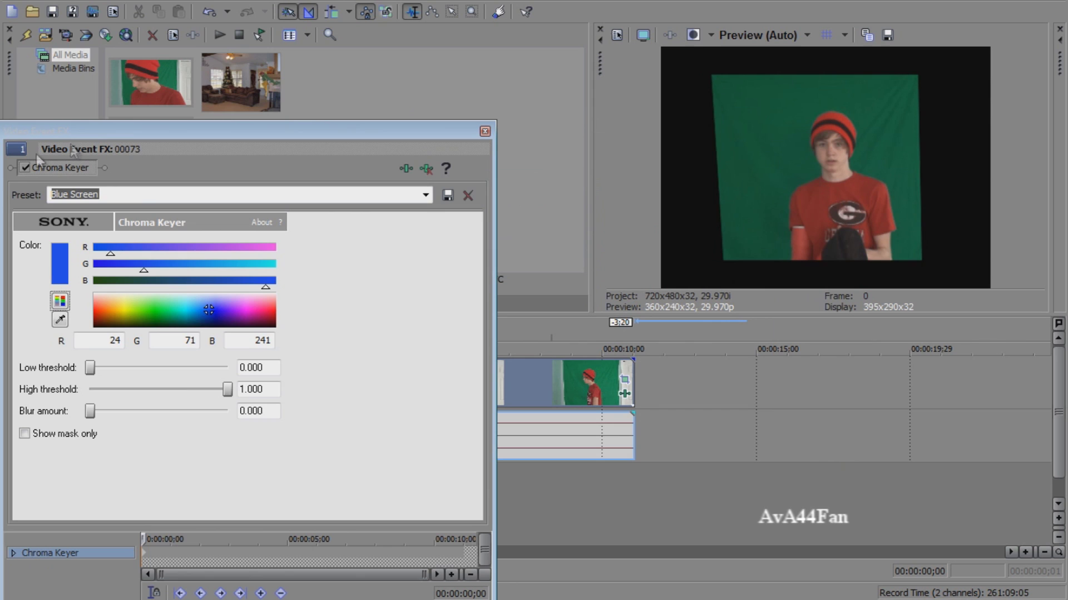
Step: Sample the green backdrop from the preview as the key color (R 15, G 118, B 65), with the keyer disabled while sampling
click(25, 168)
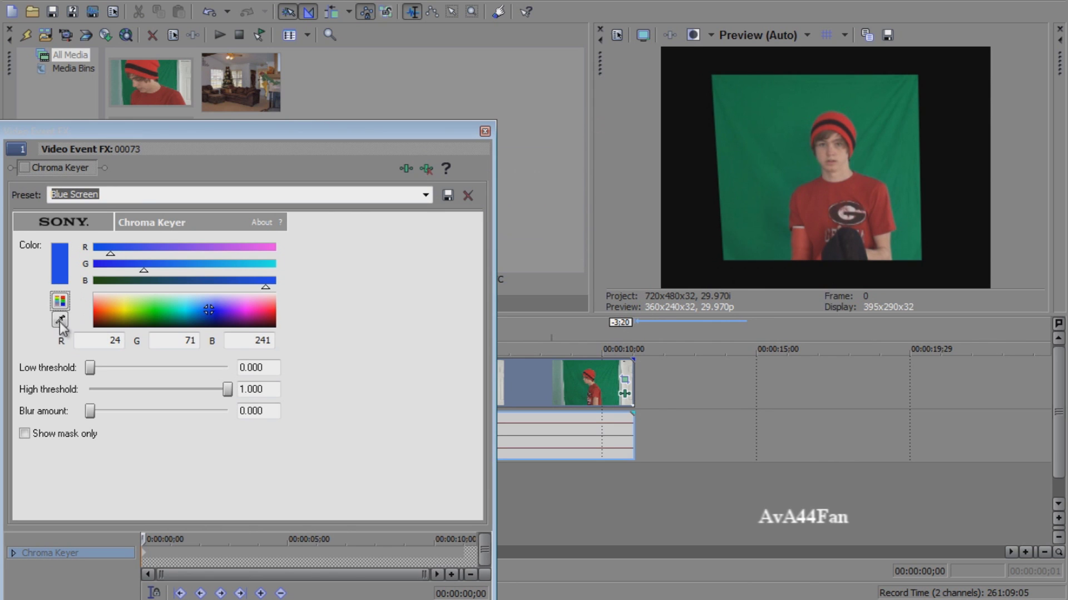
click(775, 103)
click(25, 168)
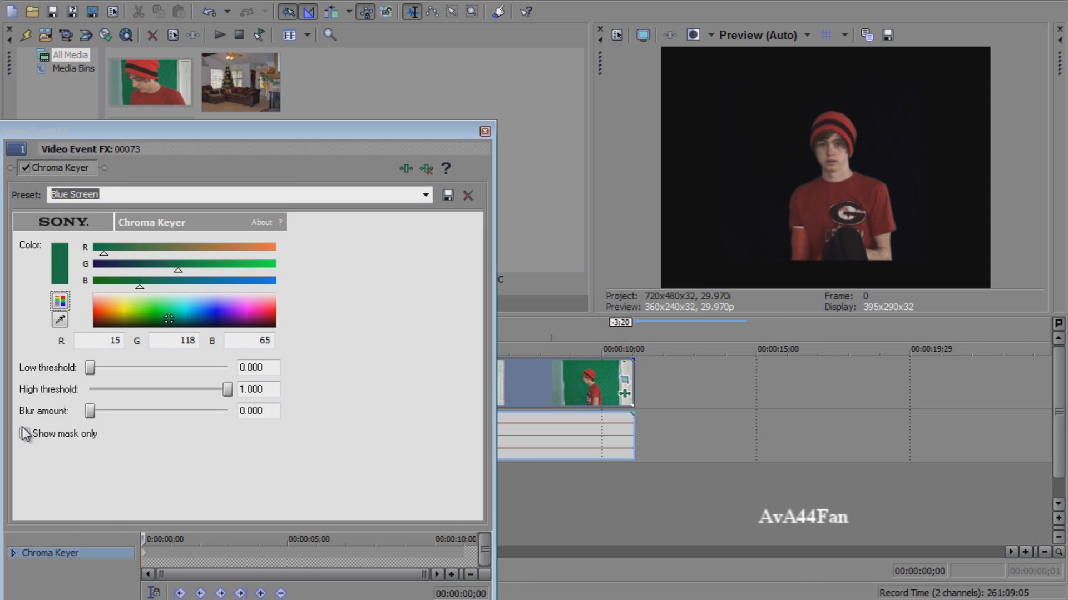
Step: Refine the key in mask-only view with low threshold 0.242, high threshold 0.296 and blur amount 0.054, and return to normal view
click(24, 433)
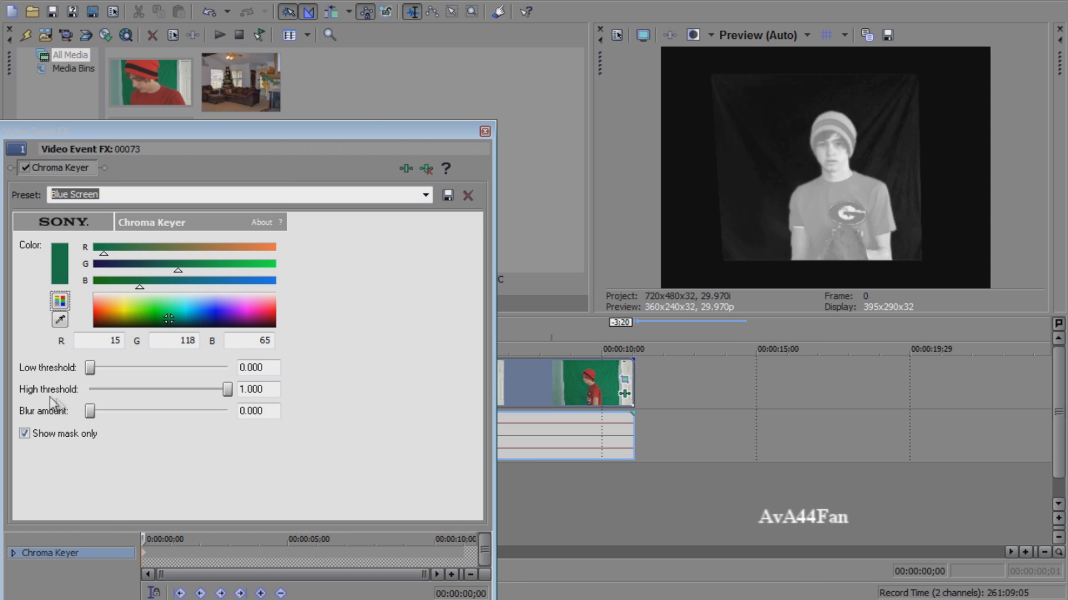
drag(230, 389, 128, 366)
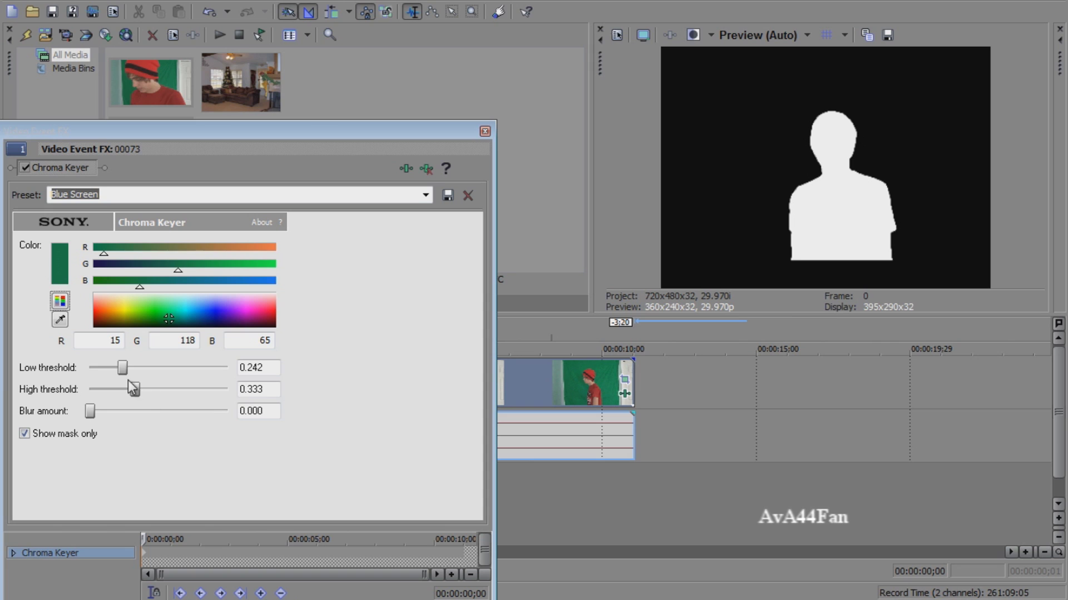
drag(135, 388, 132, 390)
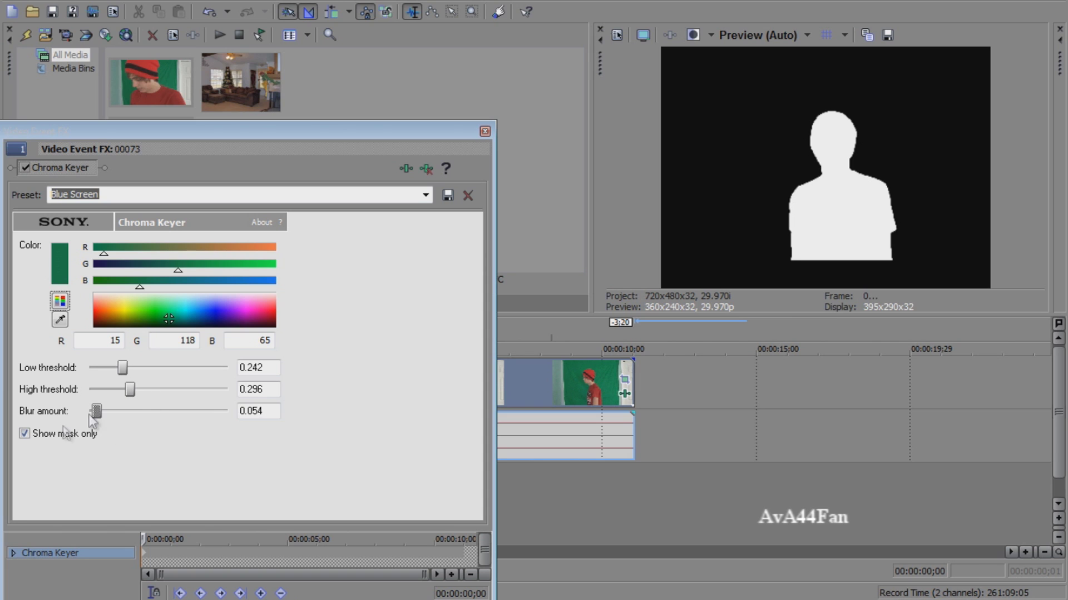
click(24, 434)
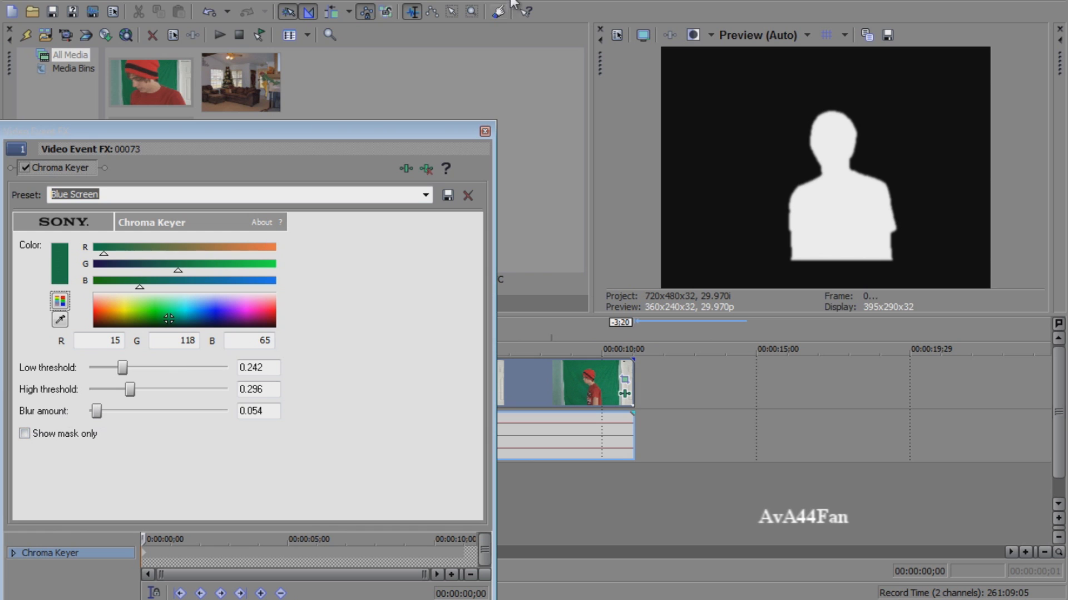
click(485, 132)
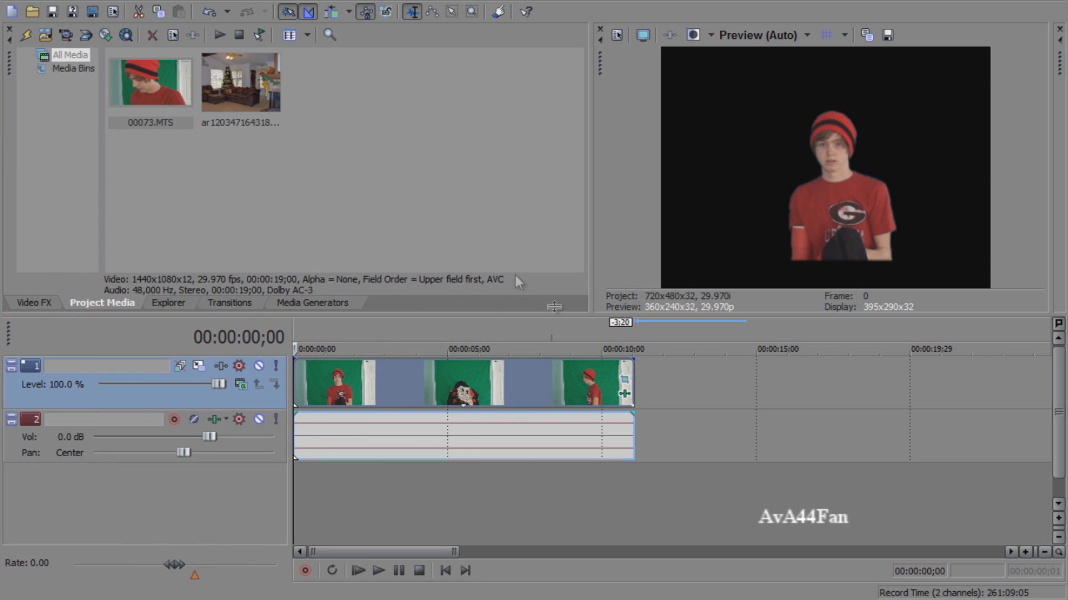
Step: Set Maintain aspect ratio to No for the clip in Event Pan/Crop so it fills the frame
click(624, 382)
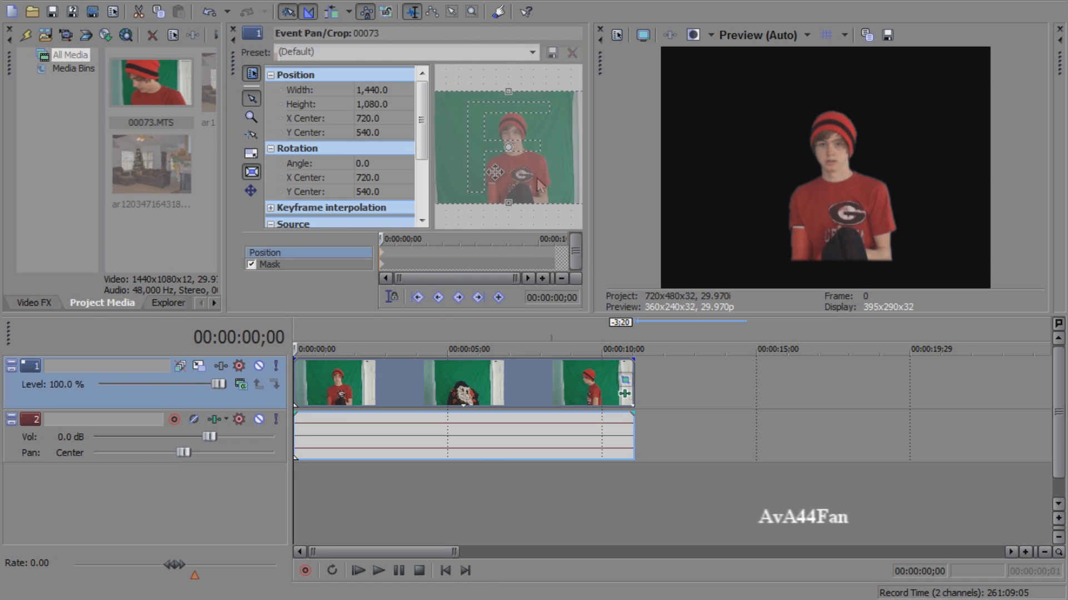
scroll(426, 149, down, 3)
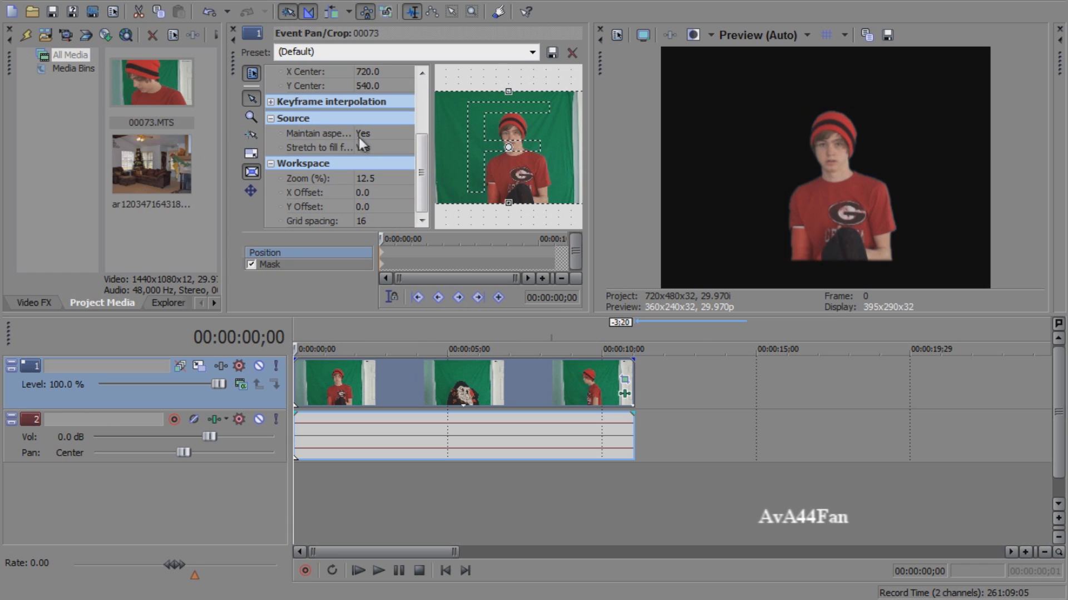
click(374, 133)
click(390, 158)
click(392, 157)
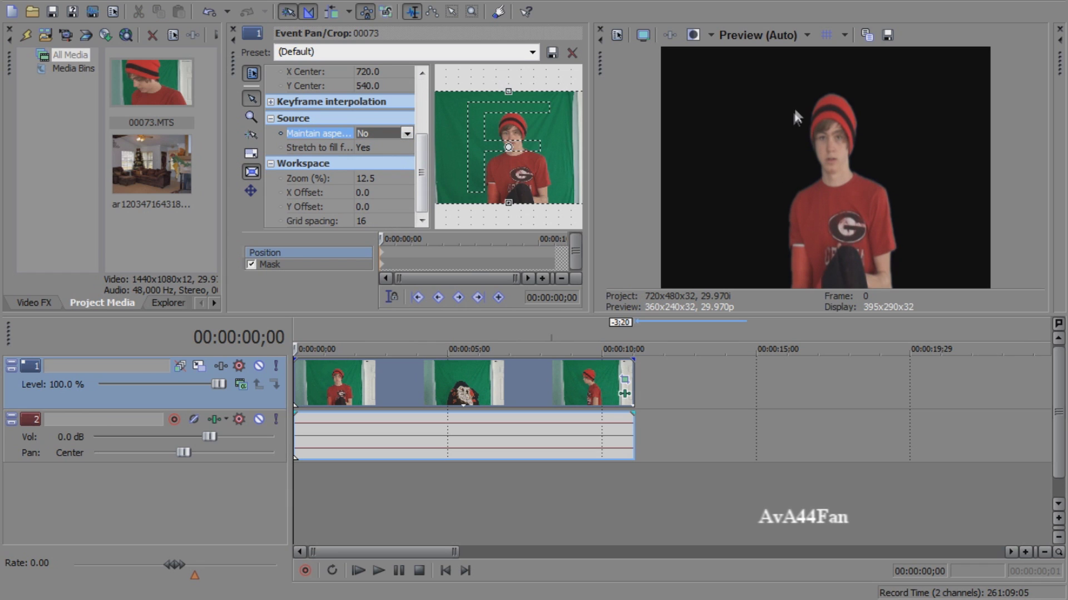
Step: Close Event Pan/Crop, place the living-room image on a new track beneath the footage and extend it to the footage's full length
click(235, 29)
drag(248, 87, 273, 404)
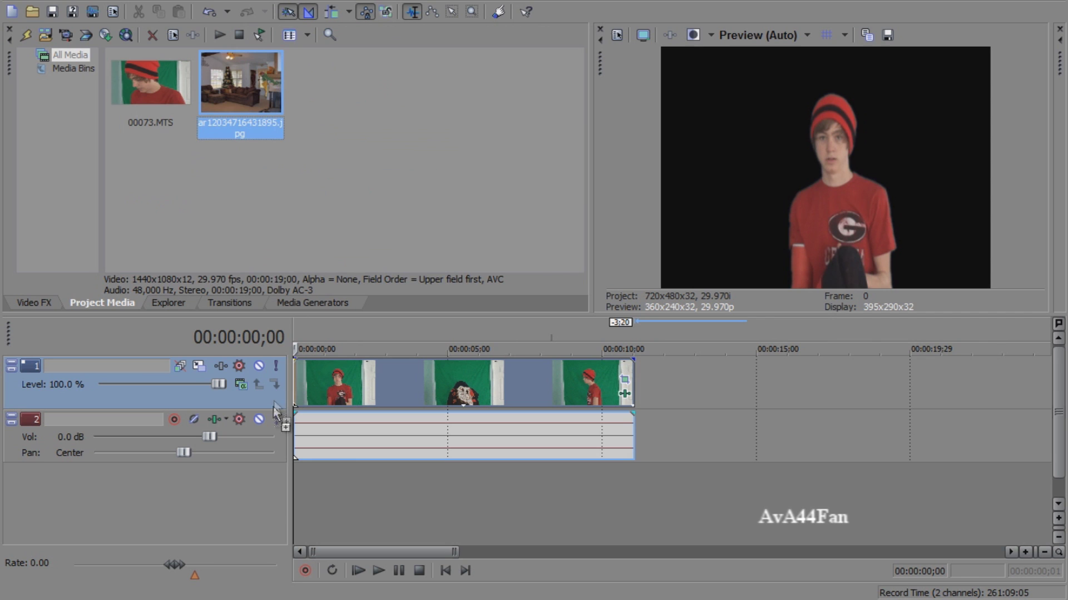
drag(297, 469, 299, 473)
click(298, 475)
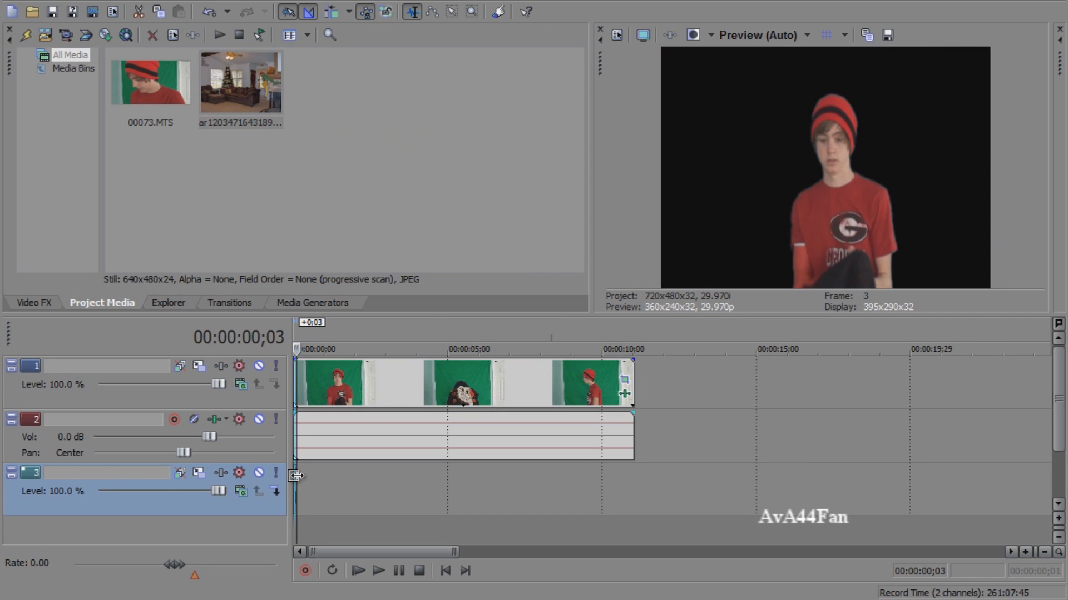
drag(296, 476, 632, 467)
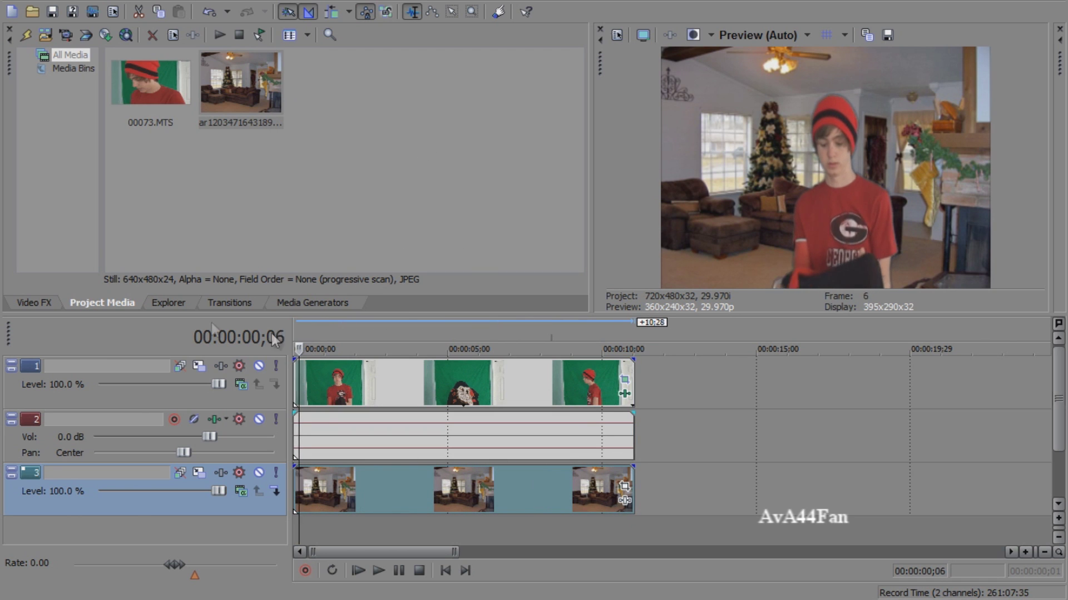
Step: Find the frame where the raised cloak fully hides the subject, and split the green-screen clip there at 00:00:01;01
click(432, 325)
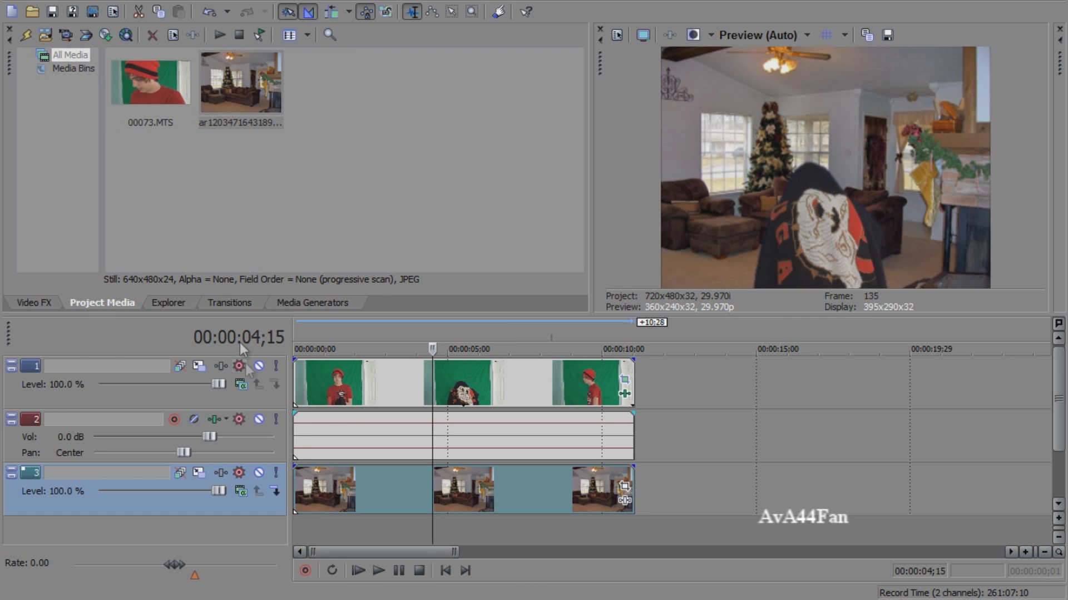
click(323, 342)
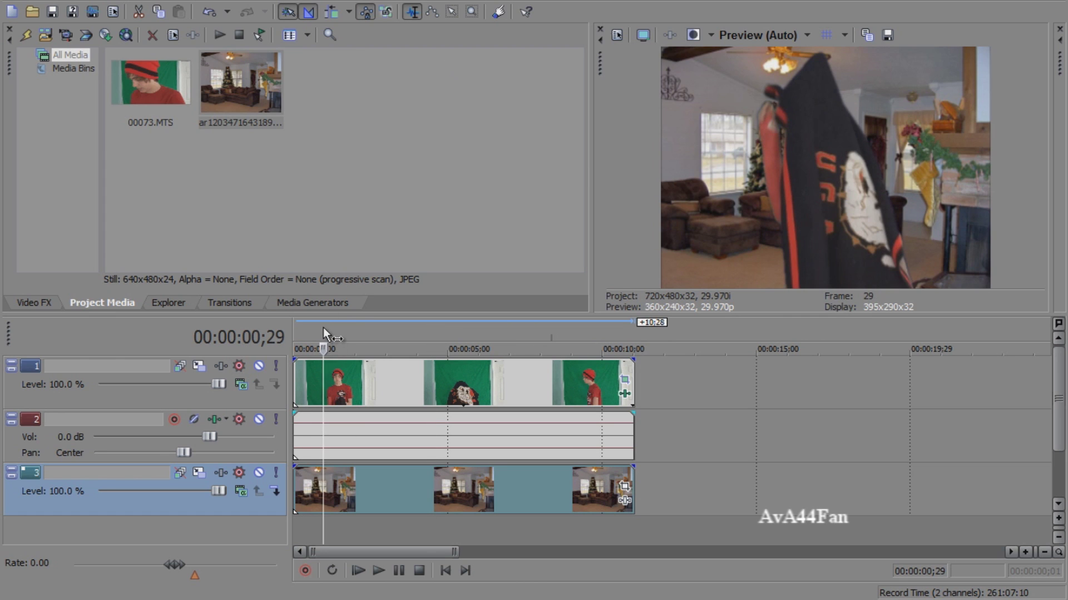
key(Left)
key(Left)
key(Left)
key(Left)
key(Left)
key(Left)
key(Left)
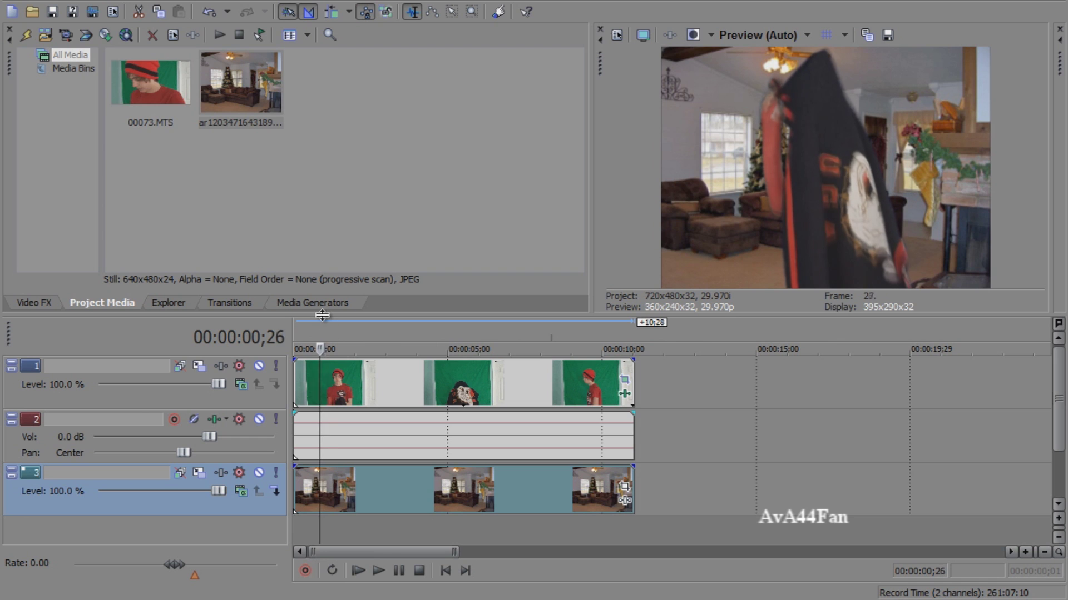
key(Left)
key(Left)
key(Left)
key(Left)
key(Right)
key(Right)
key(Right)
key(Right)
key(Right)
key(Right)
key(Right)
key(Right)
key(Right)
key(Right)
key(Right)
key(Right)
key(Right)
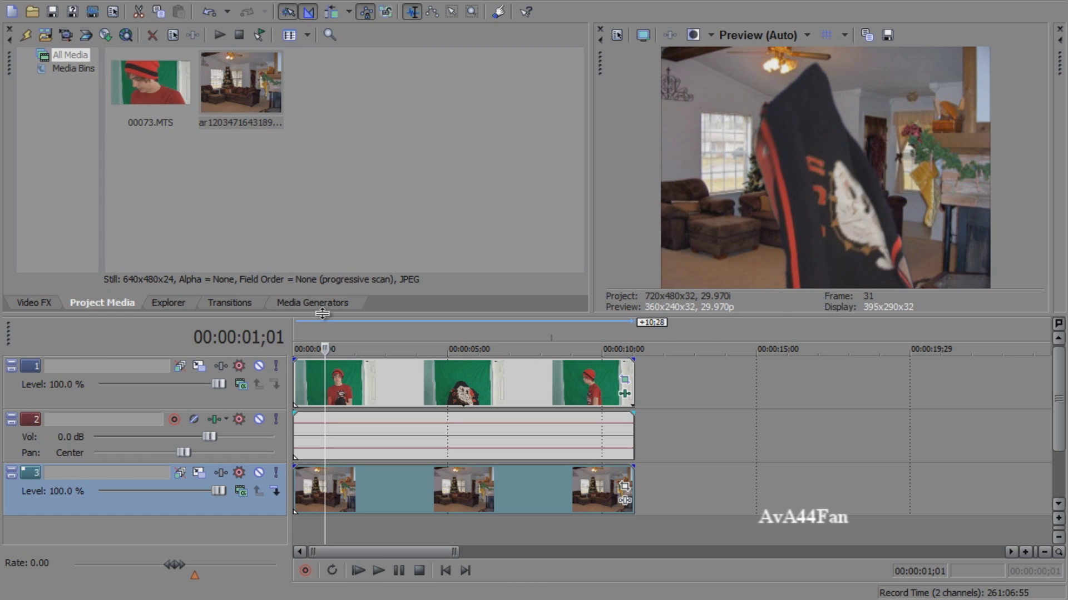
click(323, 391)
key(u)
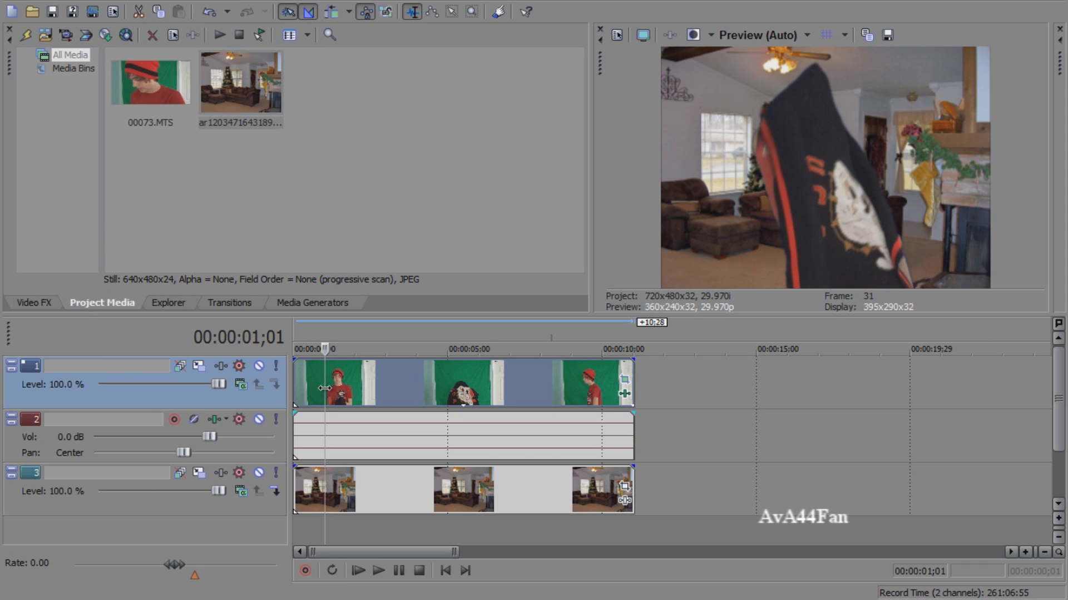
key(s)
Step: Find the frame where the subject starts to come out from under the cloak, and split the green-screen clip at 00:00:07;12
key(Right)
key(Right)
key(Right)
key(Right)
key(Right)
key(Right)
key(Right)
key(Right)
key(Right)
key(Right)
key(Right)
key(Right)
key(Right)
key(Right)
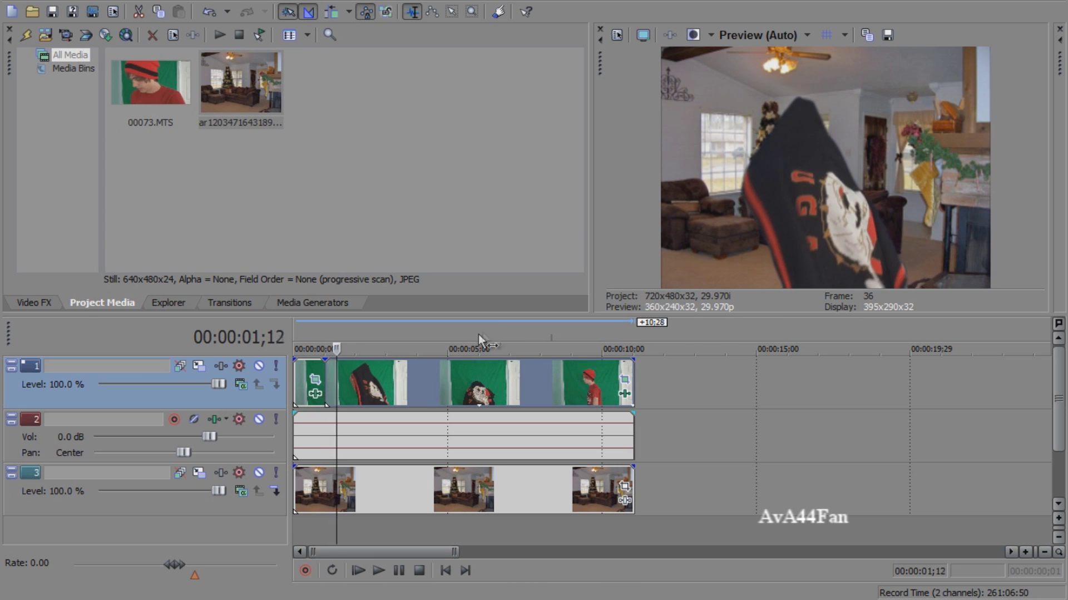
click(498, 327)
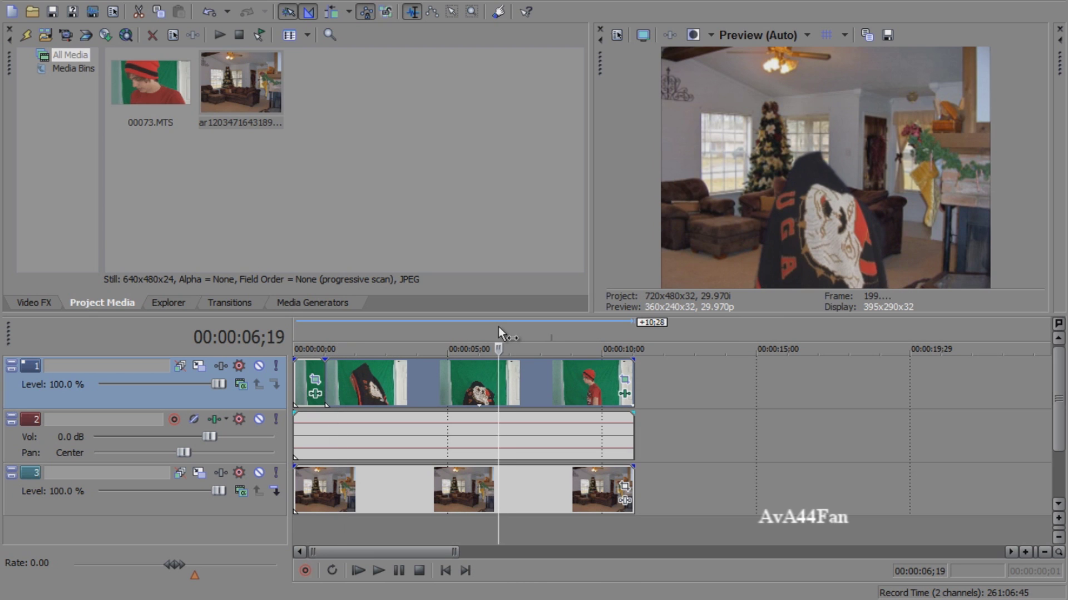
click(526, 331)
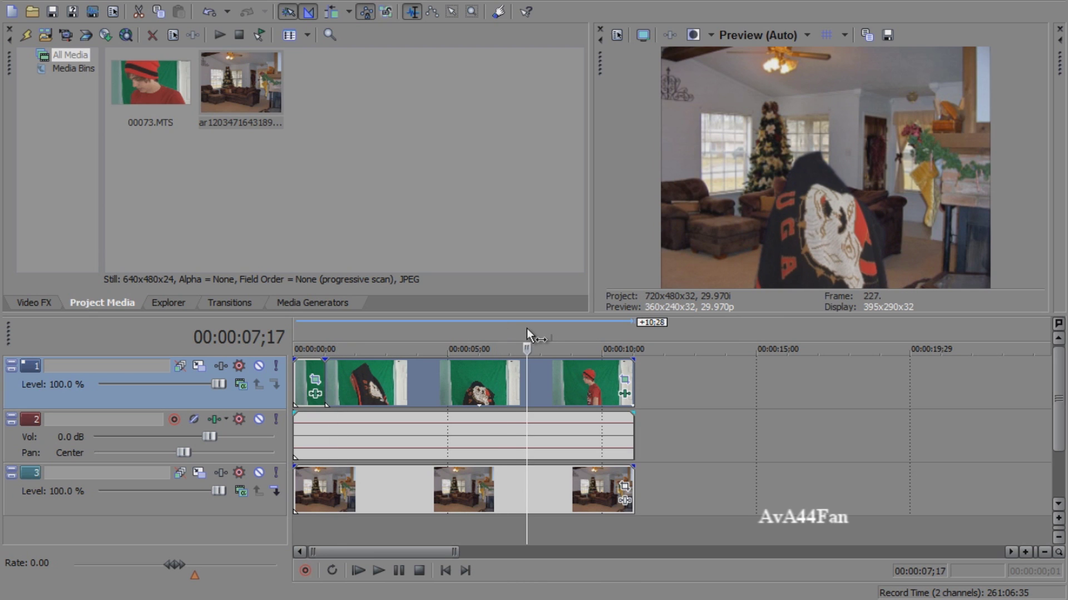
key(Left)
key(Left)
key(Left)
key(Left)
key(Left)
key(Left)
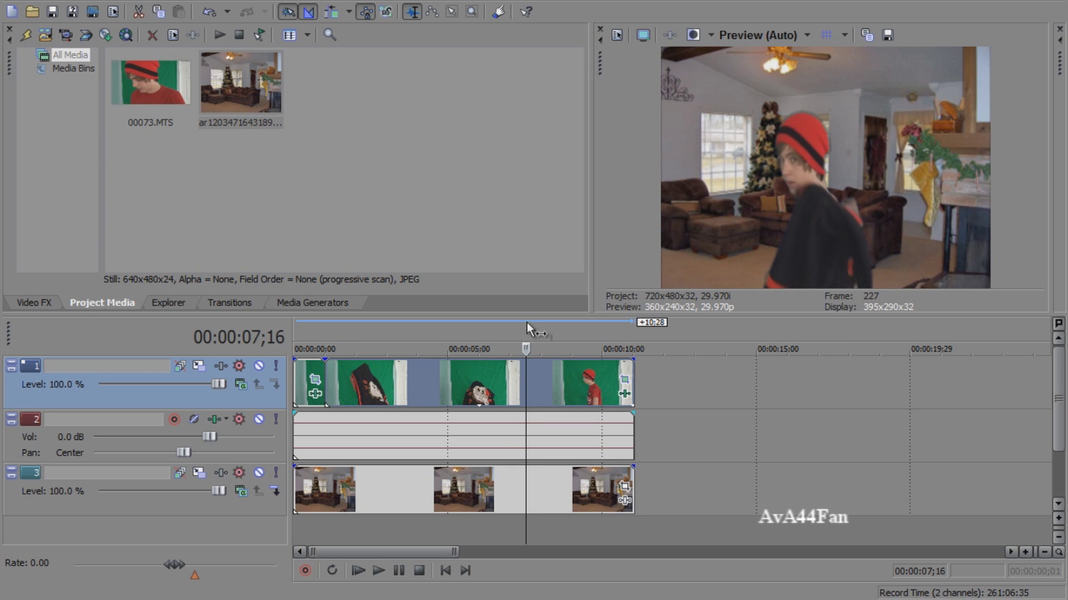
key(Left)
key(Left)
key(Left)
key(Left)
key(Left)
key(Left)
key(Left)
key(Left)
key(Left)
key(Left)
key(Left)
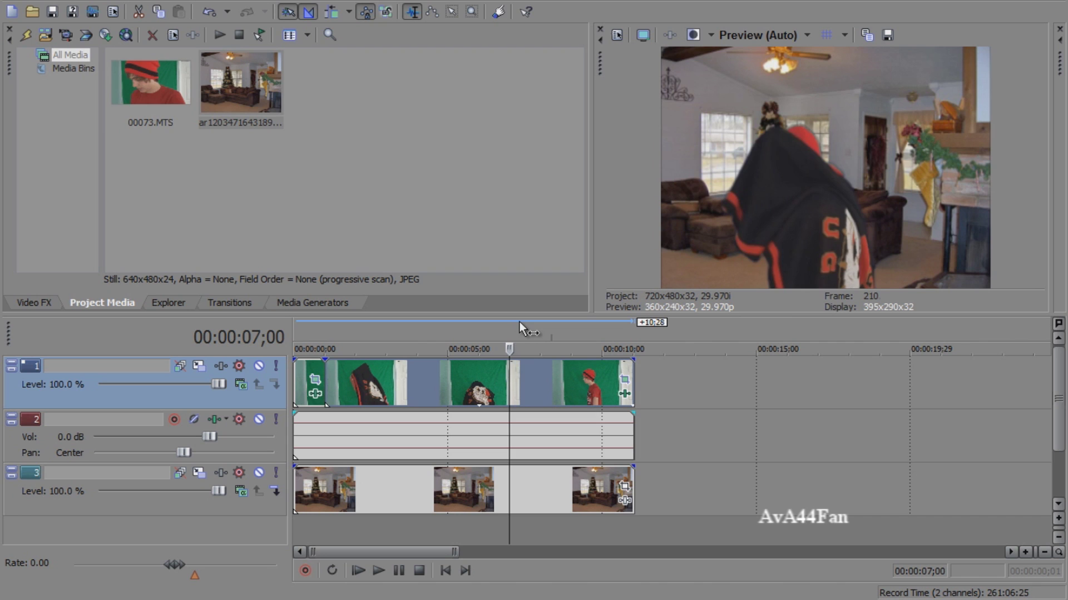
key(Right)
key(Right)
key(Right)
key(Right)
key(Right)
key(Right)
key(Right)
key(Right)
key(Right)
key(Right)
key(Right)
key(Right)
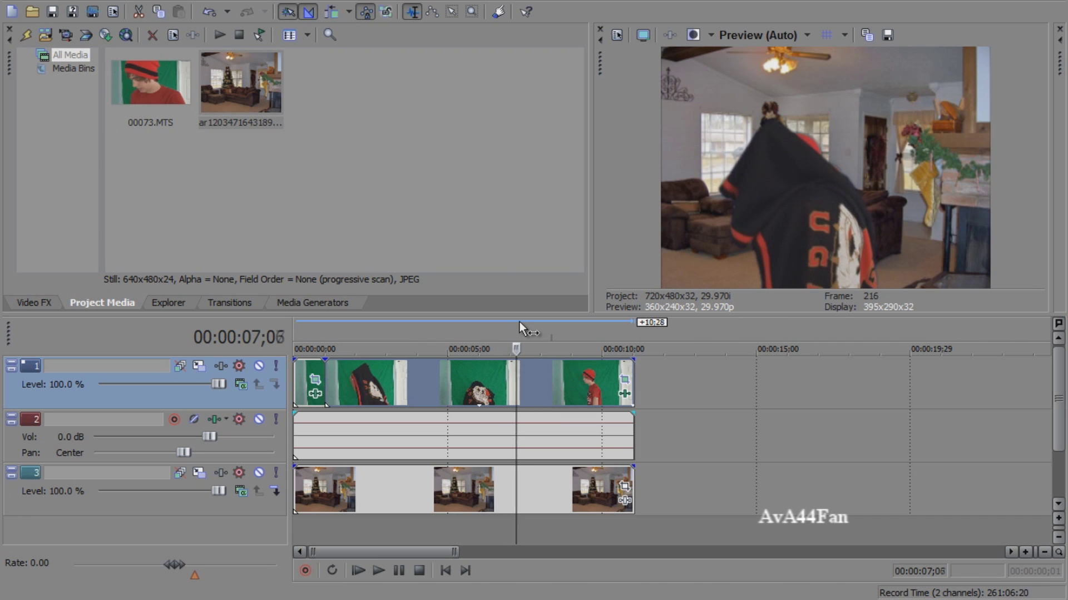
key(s)
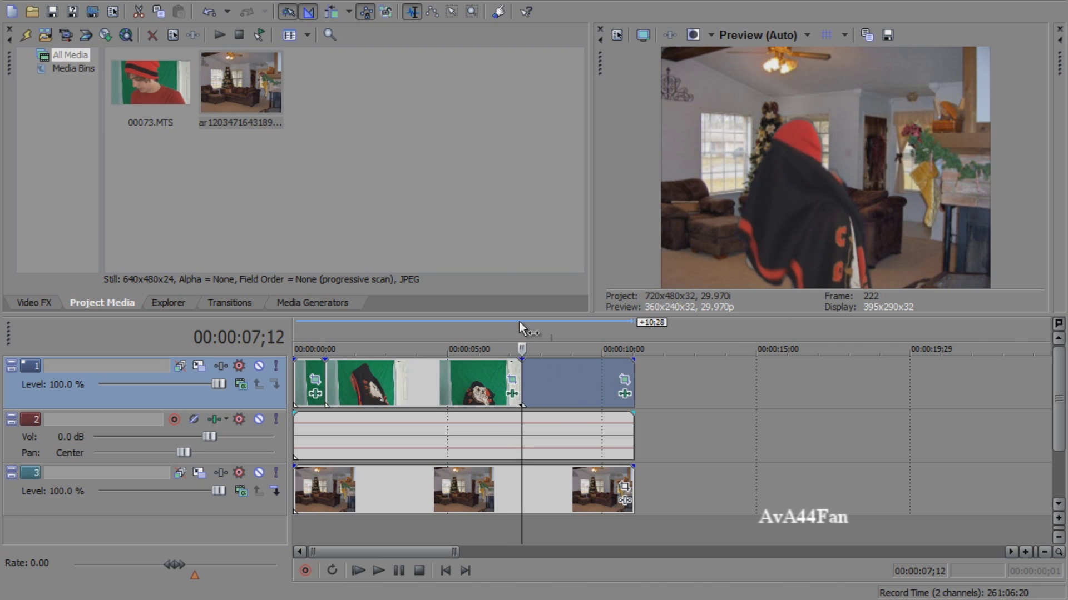
Step: Insert a new video track above the footage and move the middle cloaked section straight up onto it
right_click(38, 364)
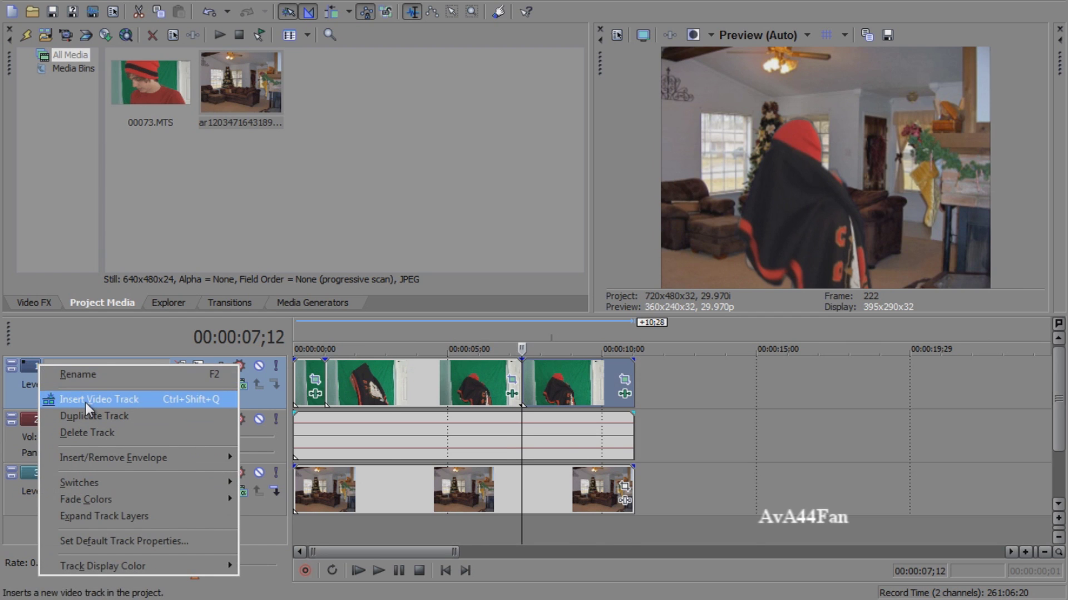
click(85, 400)
drag(409, 450, 402, 394)
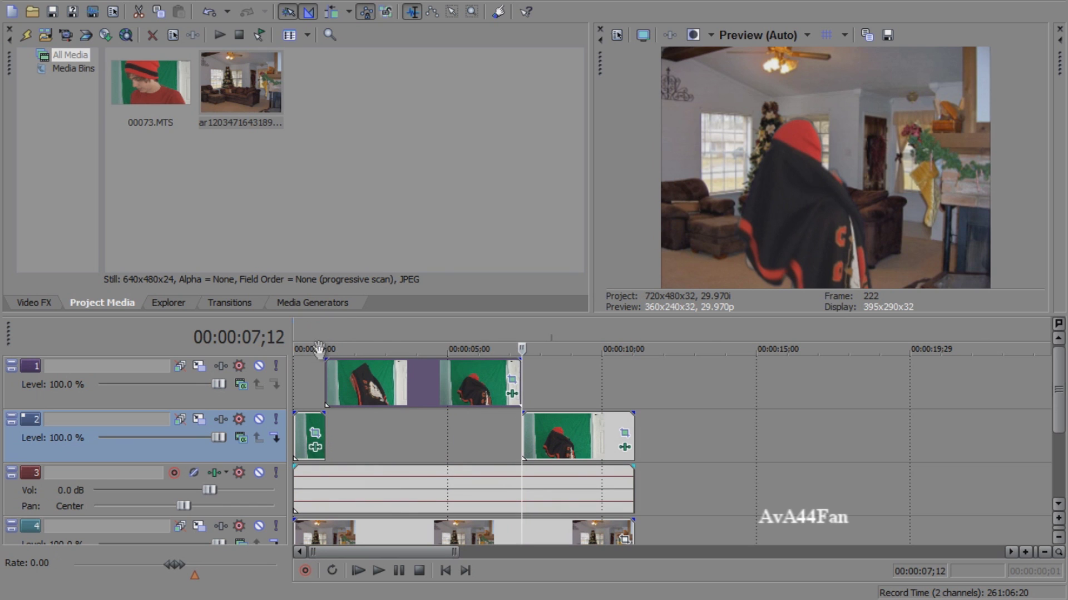
Step: Extend the first and middle clips 4 frames each past the first cut, and fade one out and the other in across the overlap
click(325, 336)
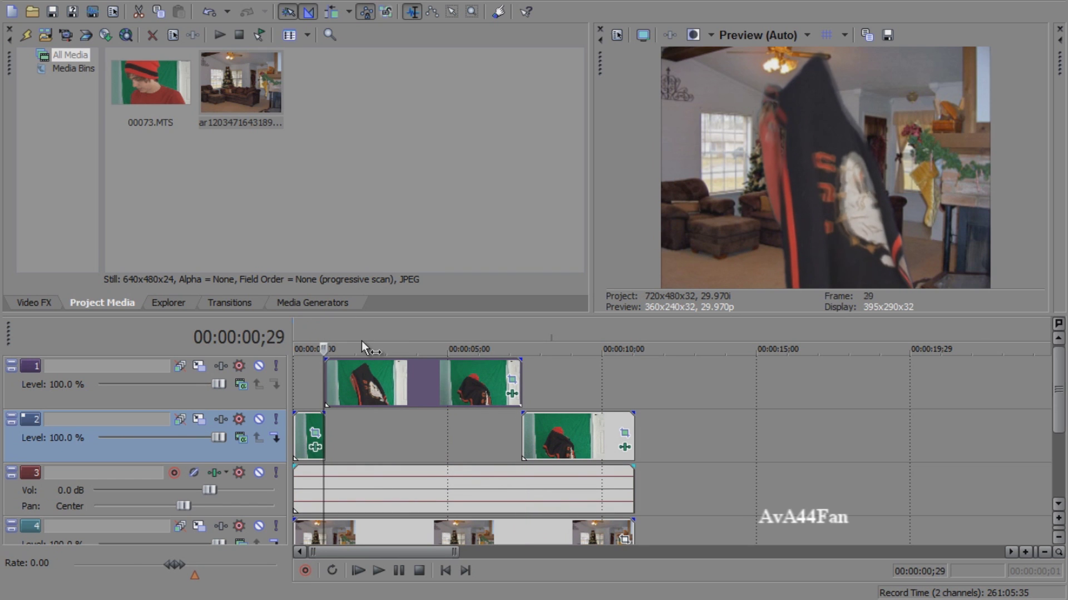
scroll(303, 323, up, 8)
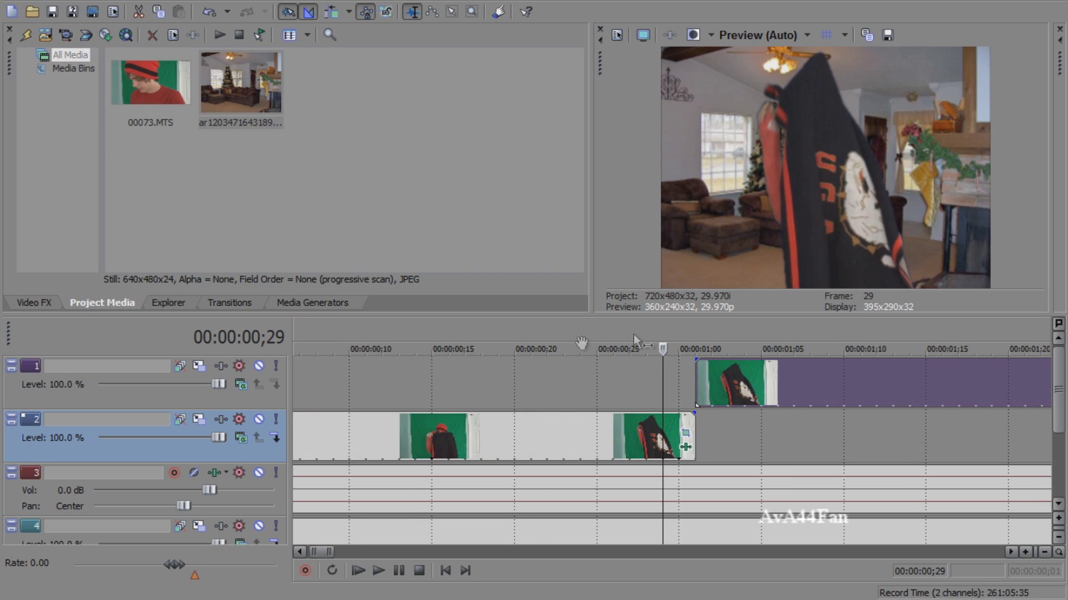
click(699, 329)
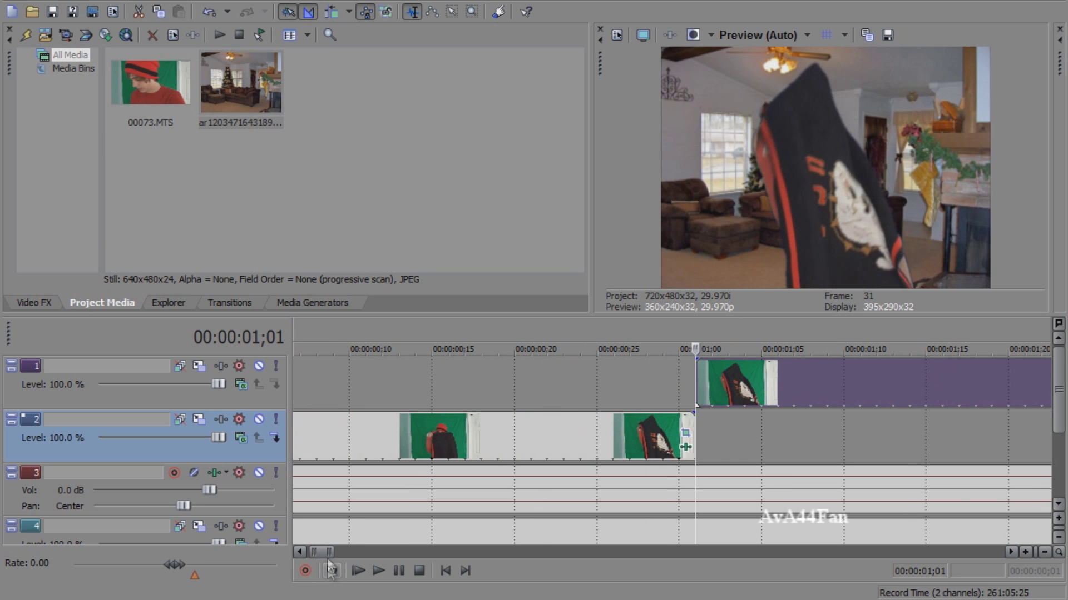
click(325, 543)
drag(326, 550, 328, 551)
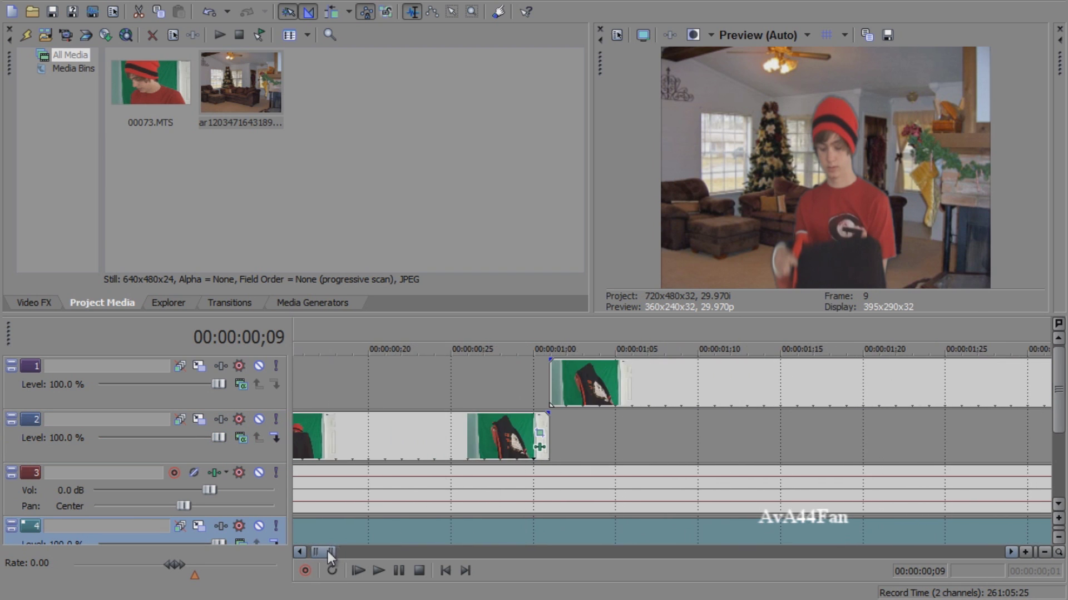
click(546, 330)
drag(543, 417, 611, 399)
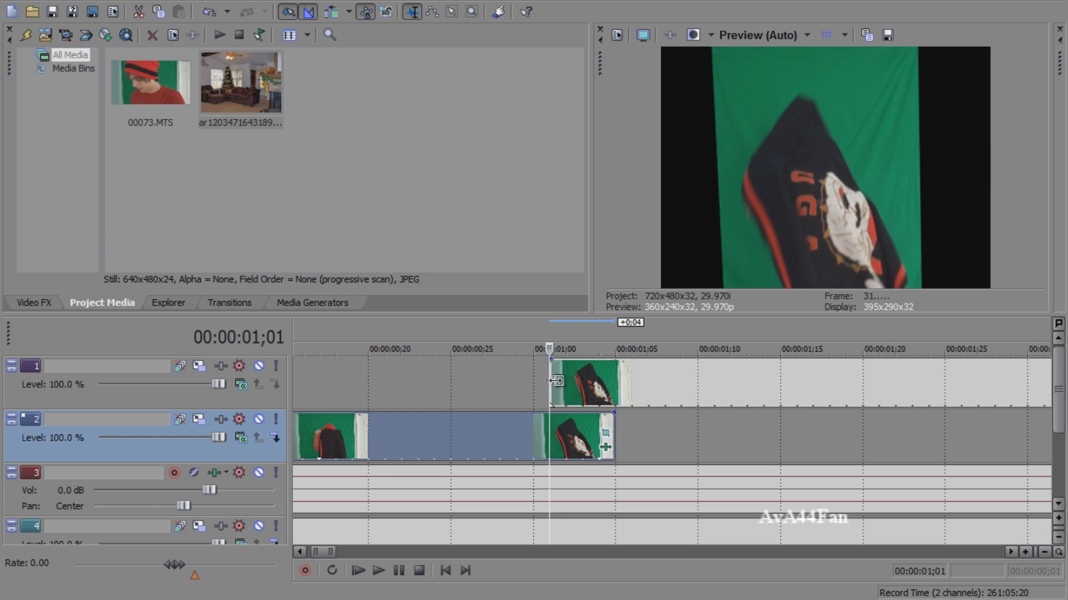
drag(553, 380, 491, 378)
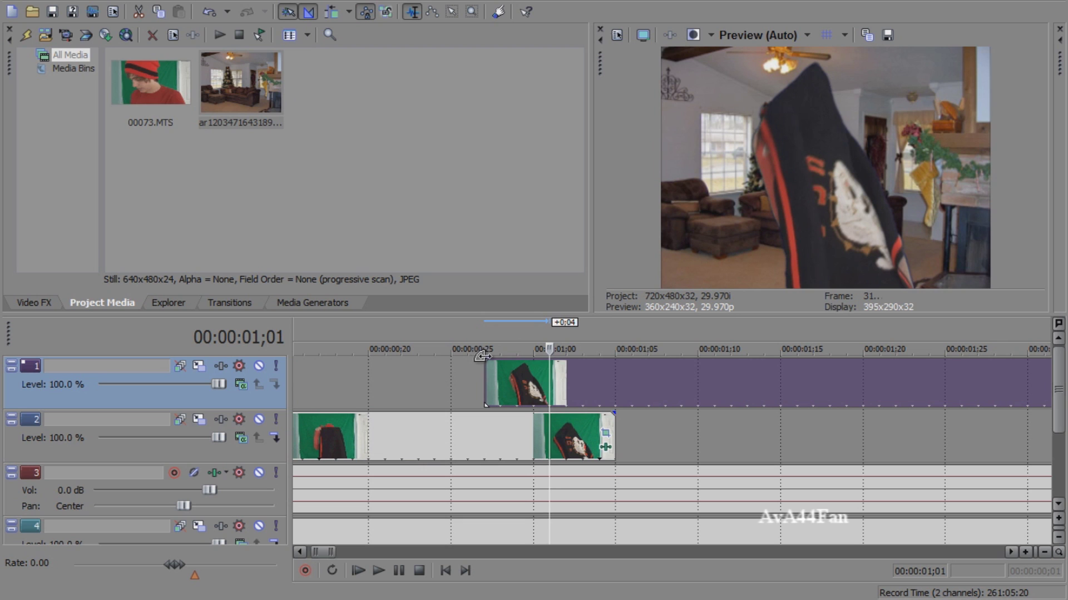
drag(480, 357, 609, 329)
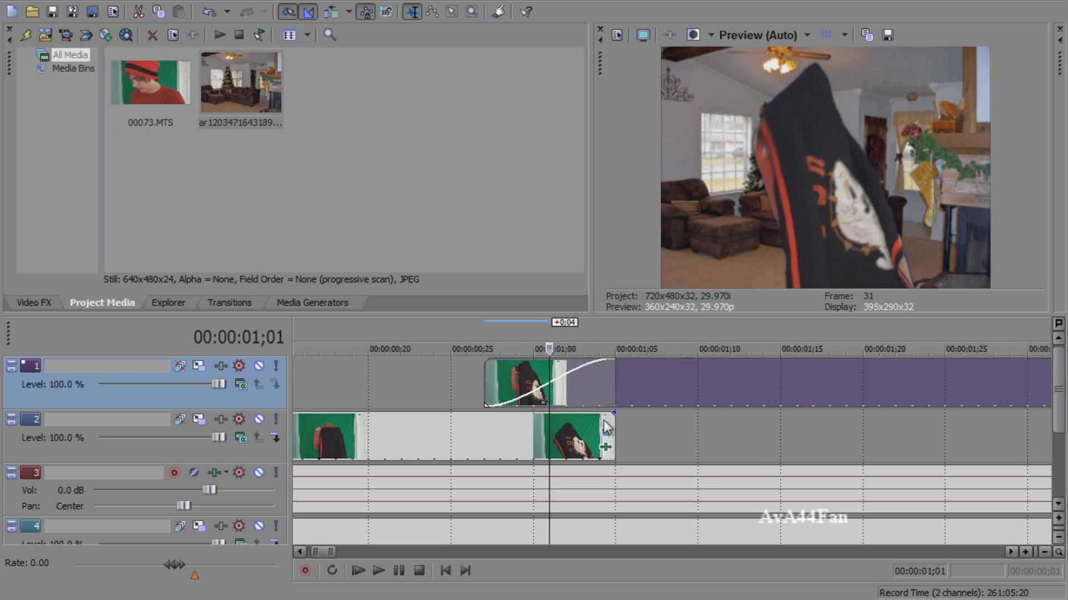
drag(612, 413, 492, 416)
Step: Extend the middle and last clips past the second cut, and crossfade them with 9-frame fades across the overlap
drag(325, 553, 362, 554)
drag(715, 435, 632, 437)
drag(710, 393, 779, 372)
drag(781, 355, 629, 391)
drag(646, 354, 777, 388)
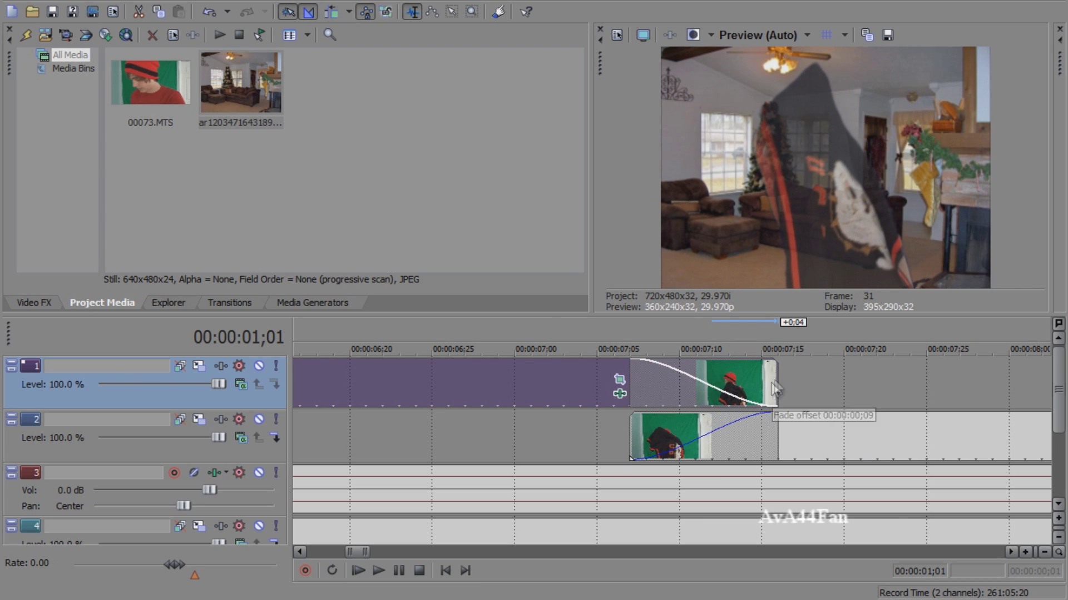
Step: Play and step through the crossfades at both cuts to check how the cloaked section blends in and out
scroll(409, 239, down, 3)
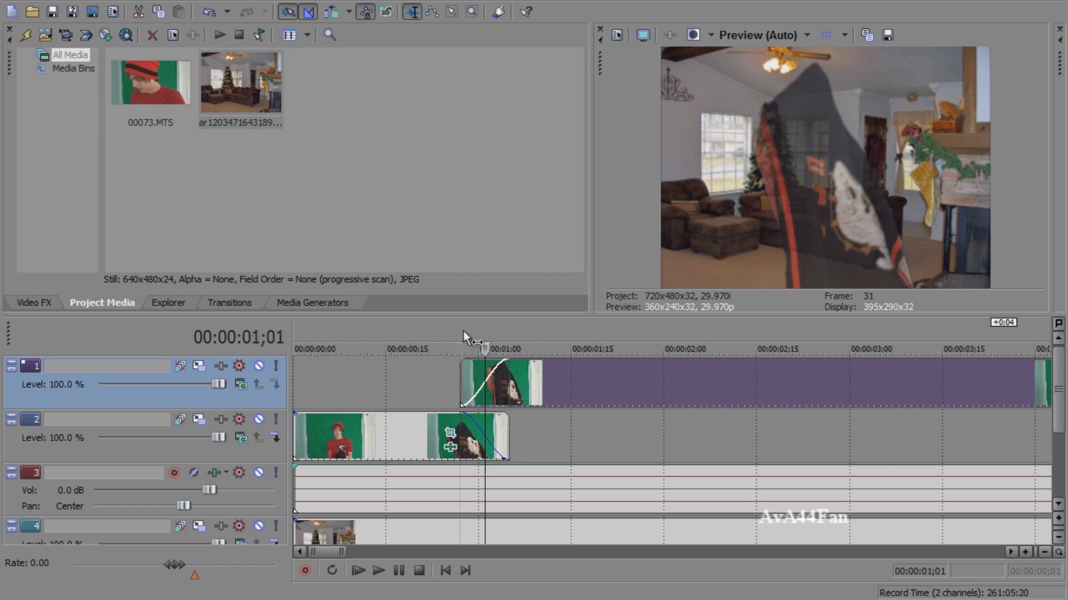
click(463, 332)
key(space)
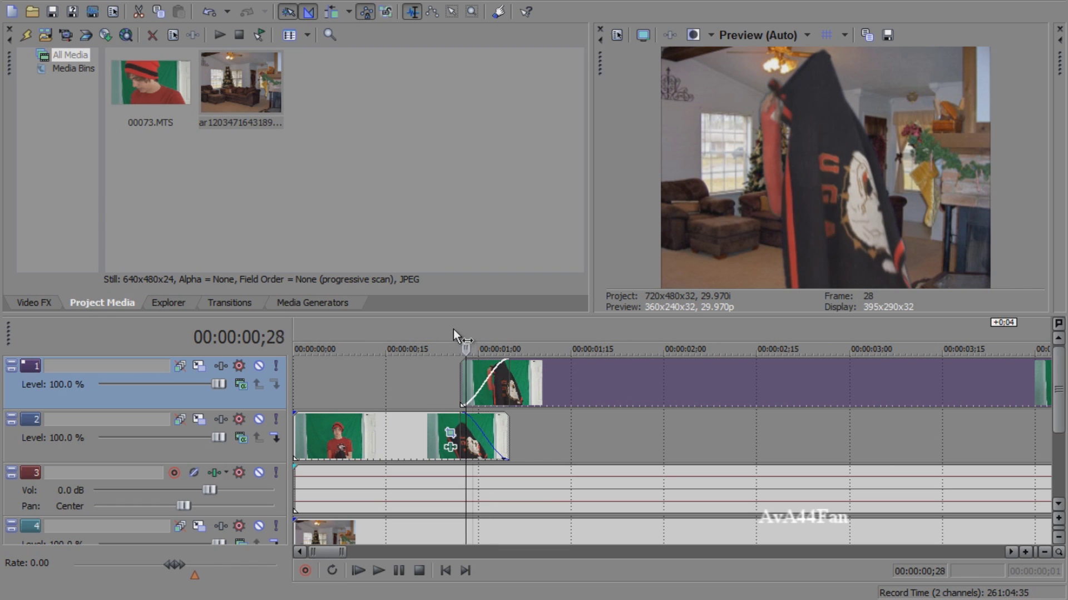
key(Right)
key(Right)
key(Right)
key(Right)
key(Right)
key(Right)
key(Right)
key(Right)
key(Right)
key(Right)
key(Right)
key(Down)
key(Down)
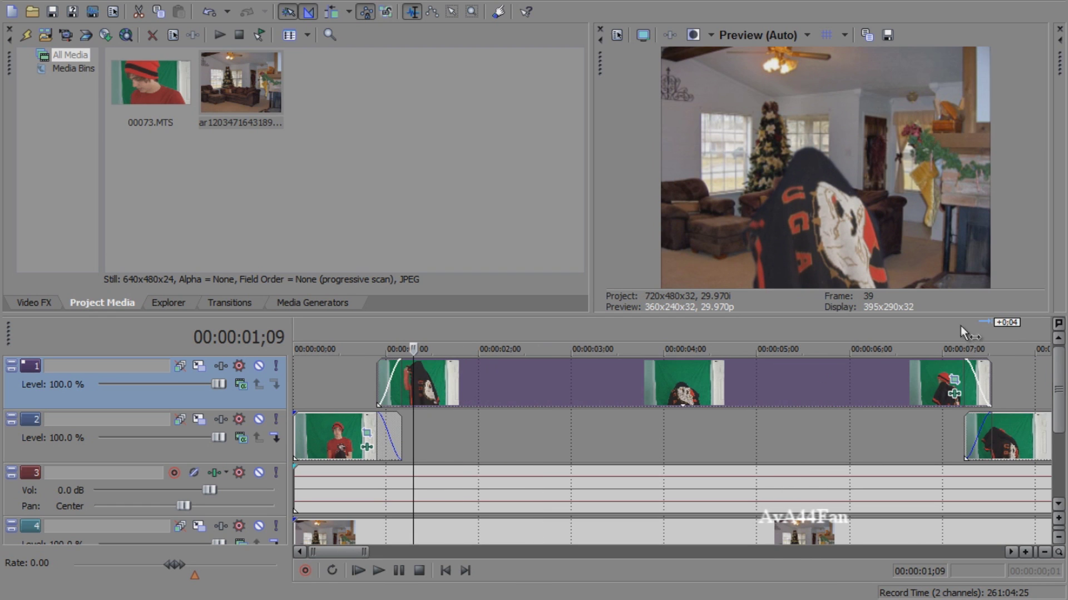
click(966, 333)
key(Right)
key(Right)
key(Right)
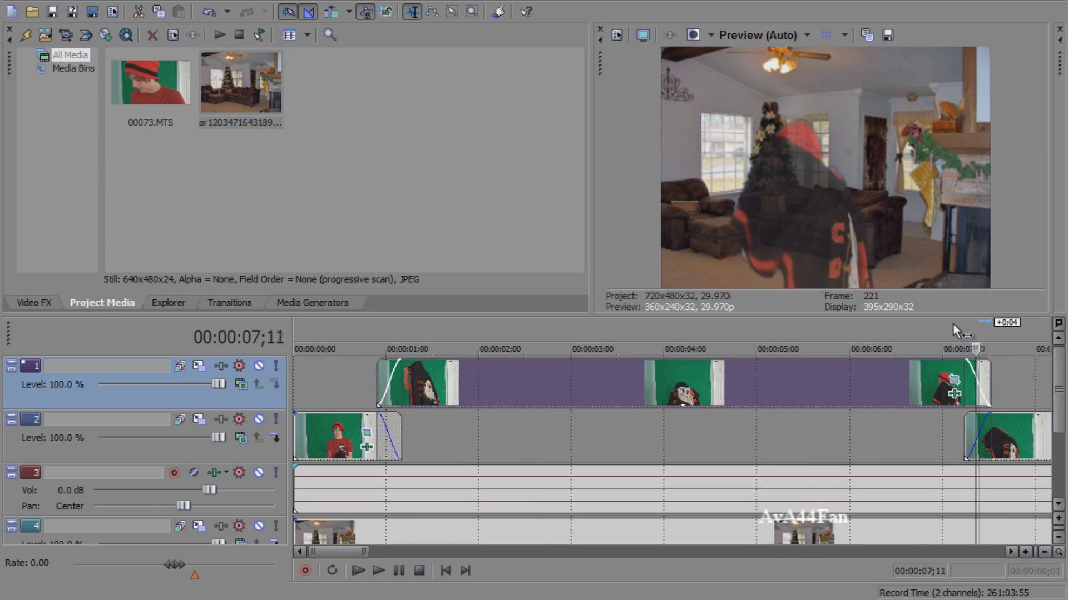
key(Right)
key(Right)
key(Right)
key(Right)
key(Right)
key(Right)
key(Right)
key(Right)
key(Right)
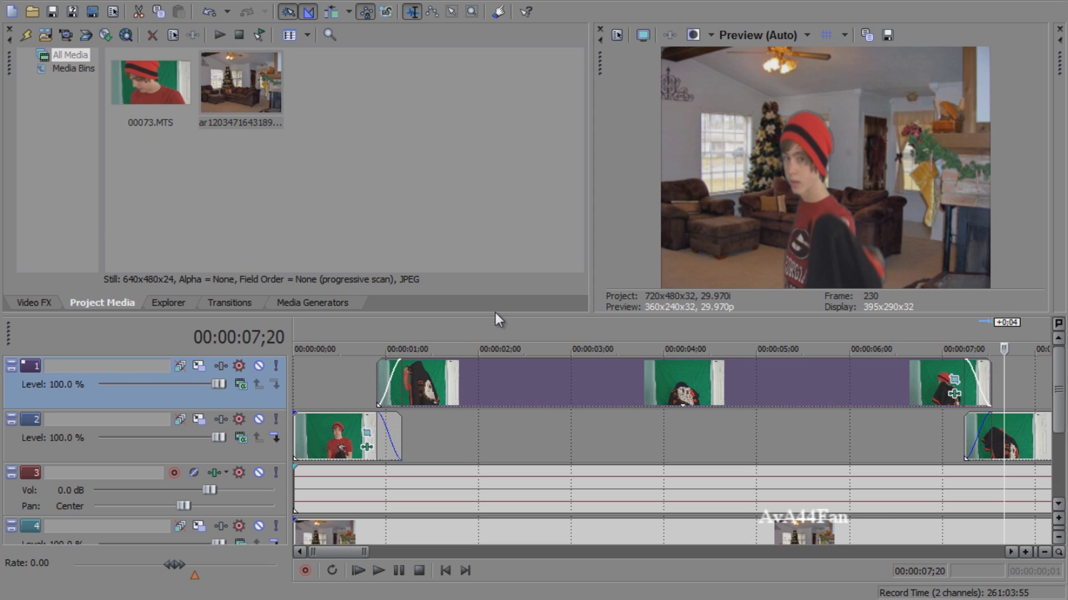
Step: Set the top track's compositing mode to Custom with the Sony Height Map effect, Low Extrusion preset
click(248, 391)
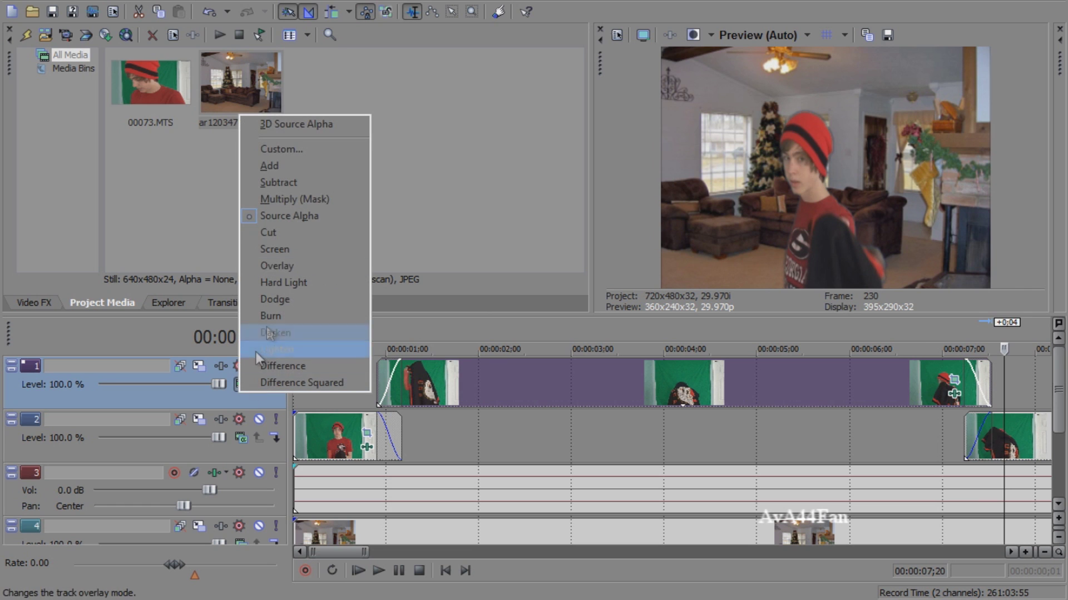
click(308, 149)
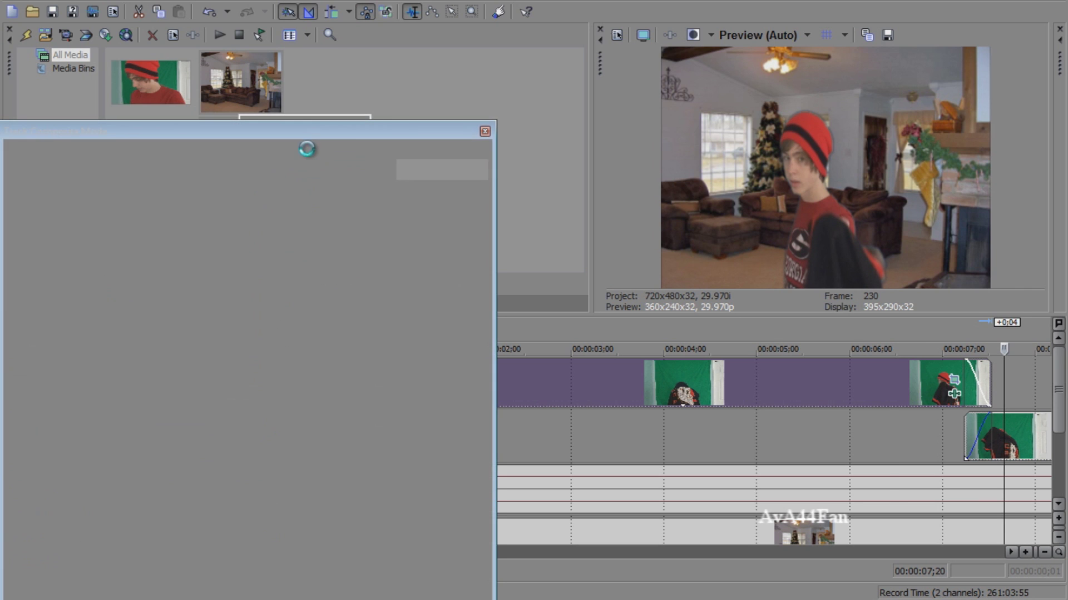
double_click(368, 221)
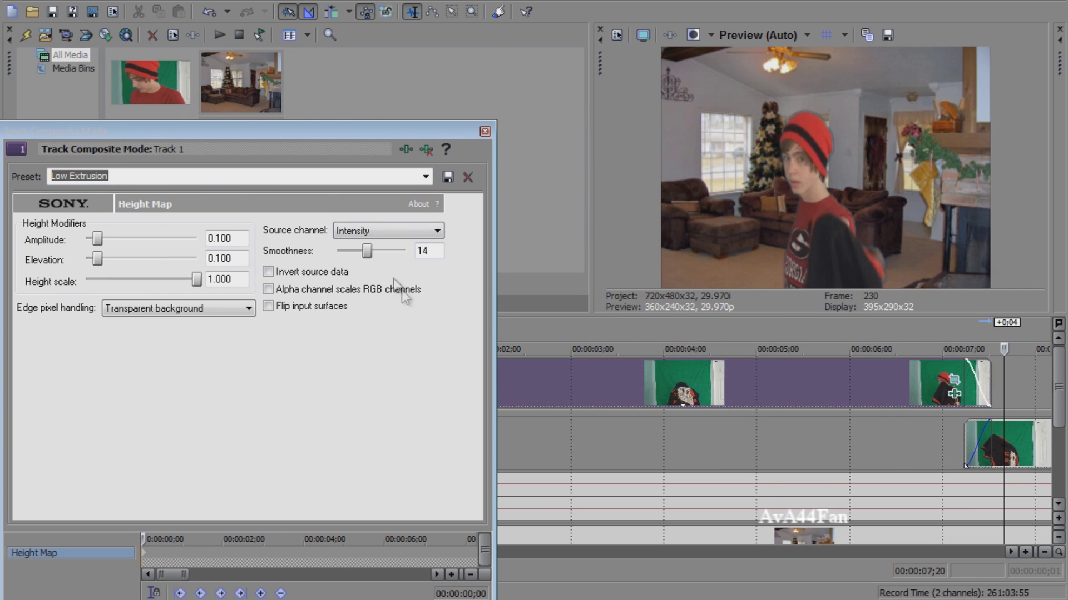
Step: Park the playhead inside the cloaked section and set the height map's edge pixel handling to Wrap pixels around
drag(445, 161, 557, 373)
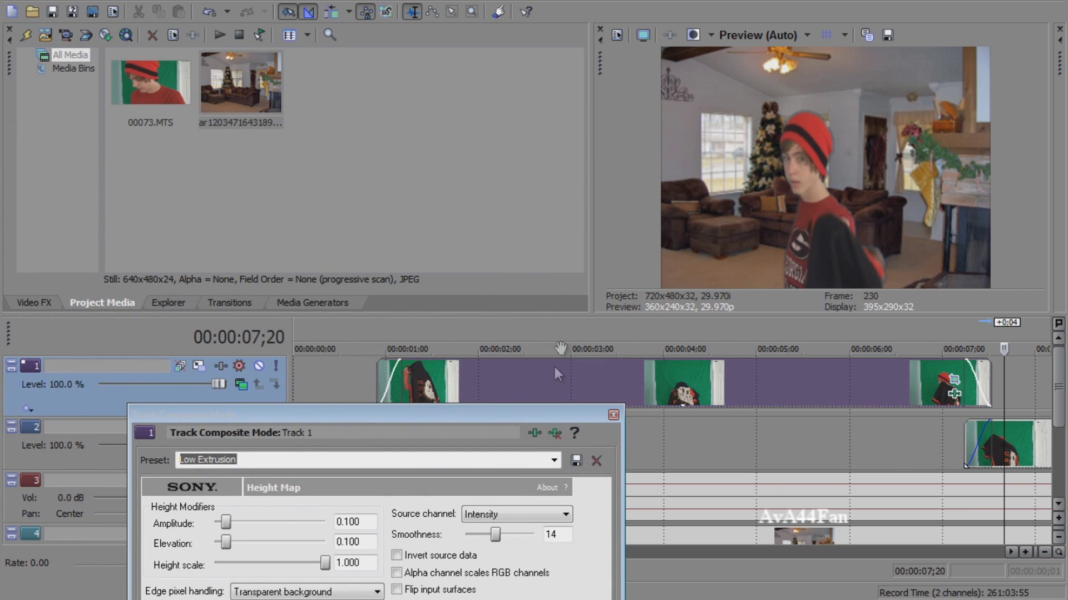
click(568, 320)
drag(545, 412, 489, 98)
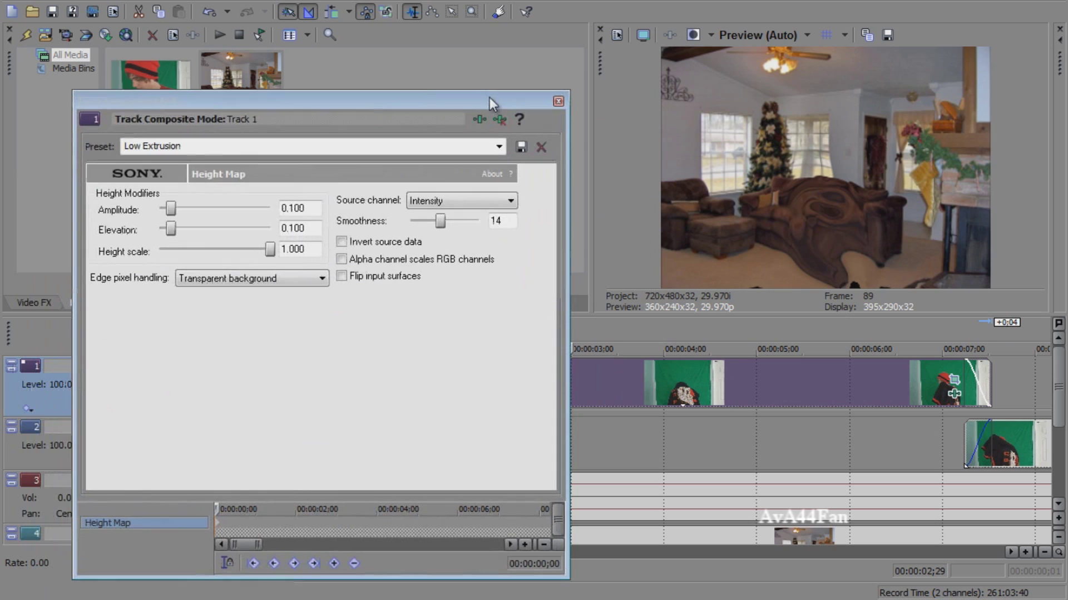
click(299, 281)
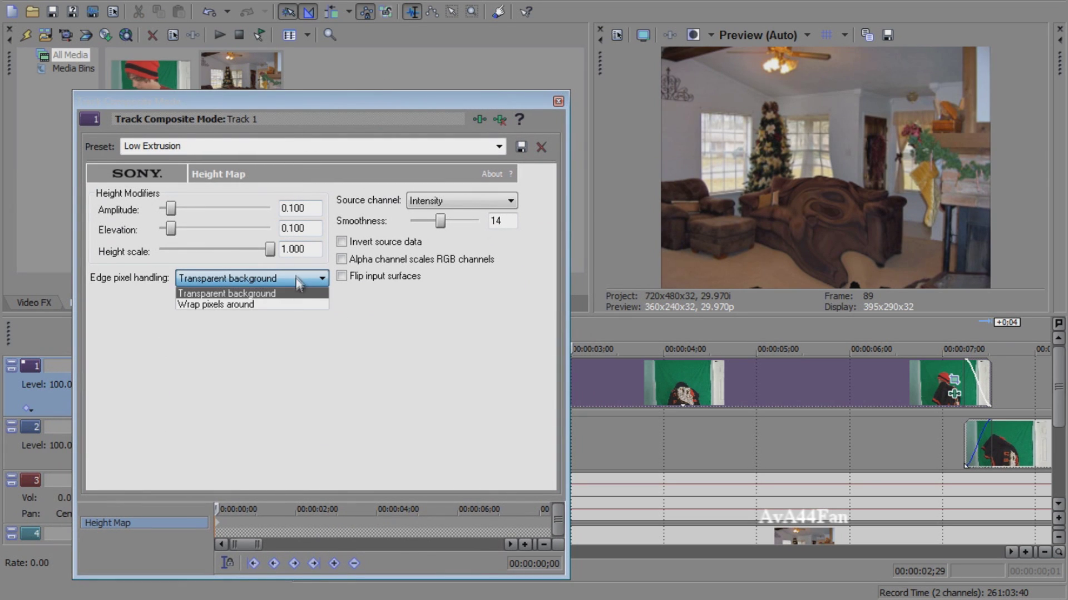
click(289, 305)
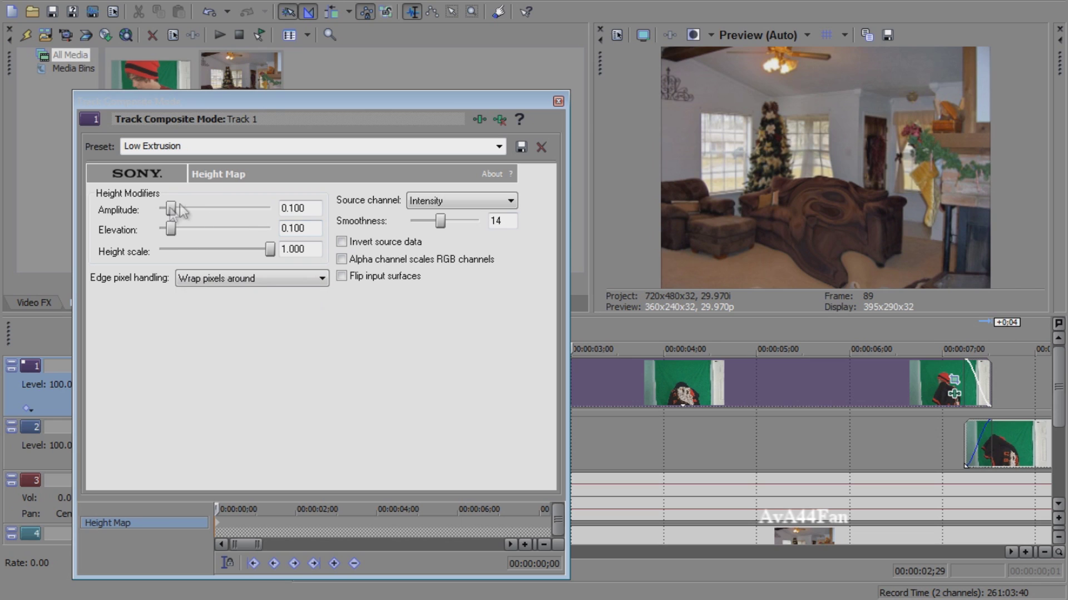
Step: Set the height map's smoothness to 5, elevation to 0.114 and height scale to about 0.71, and close its settings
drag(437, 220, 435, 221)
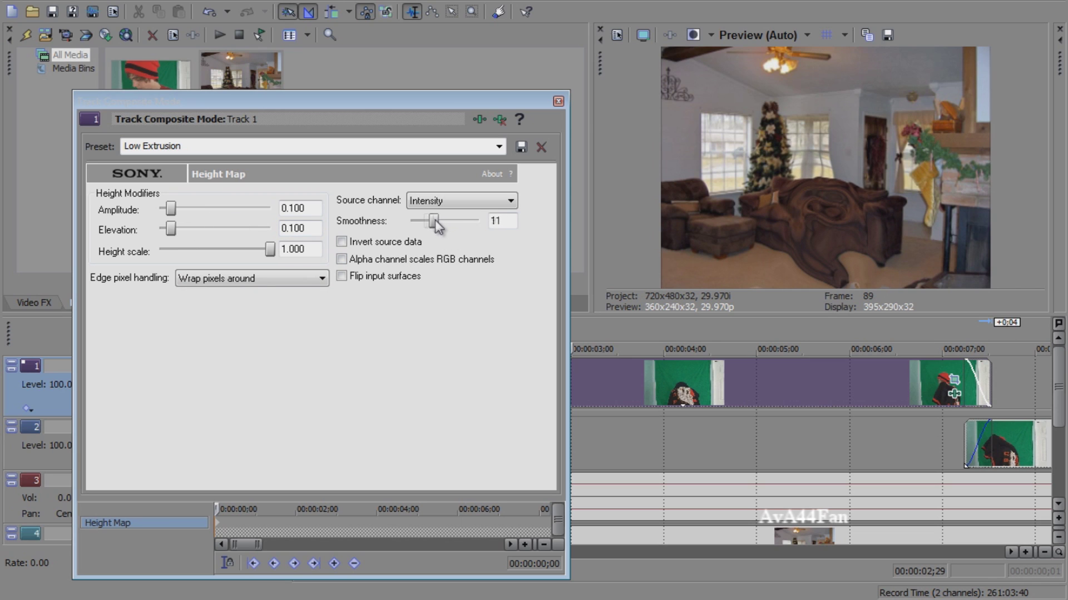
drag(423, 220, 421, 220)
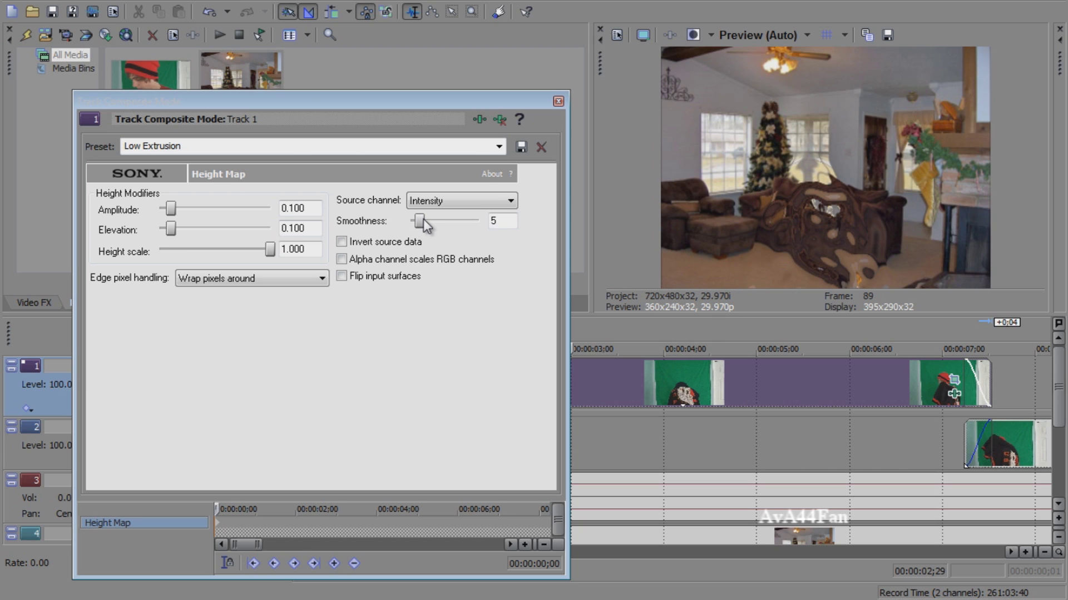
drag(171, 229, 184, 229)
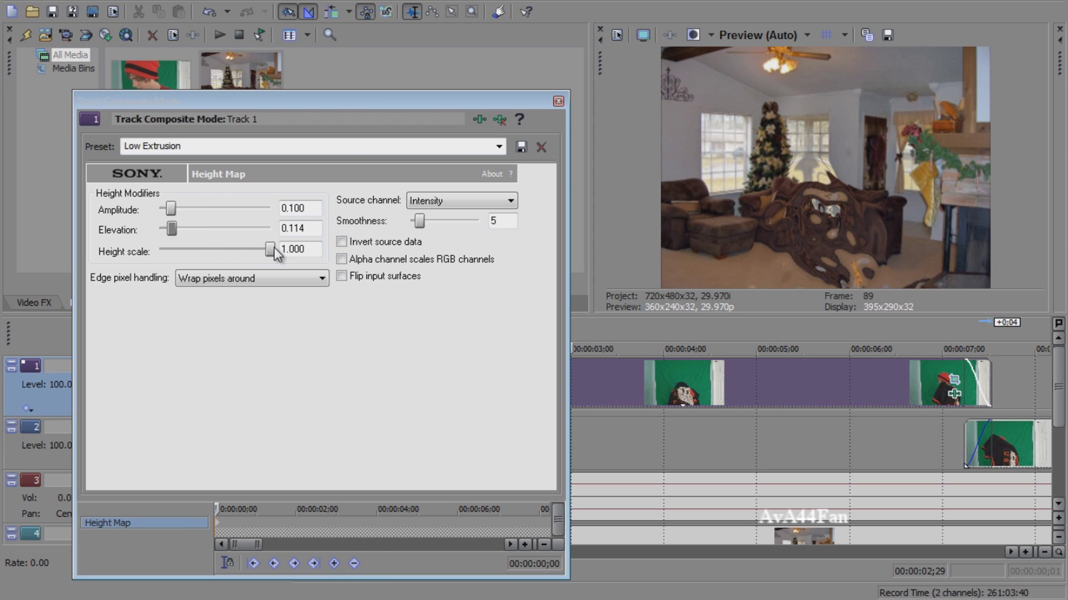
drag(273, 249, 259, 255)
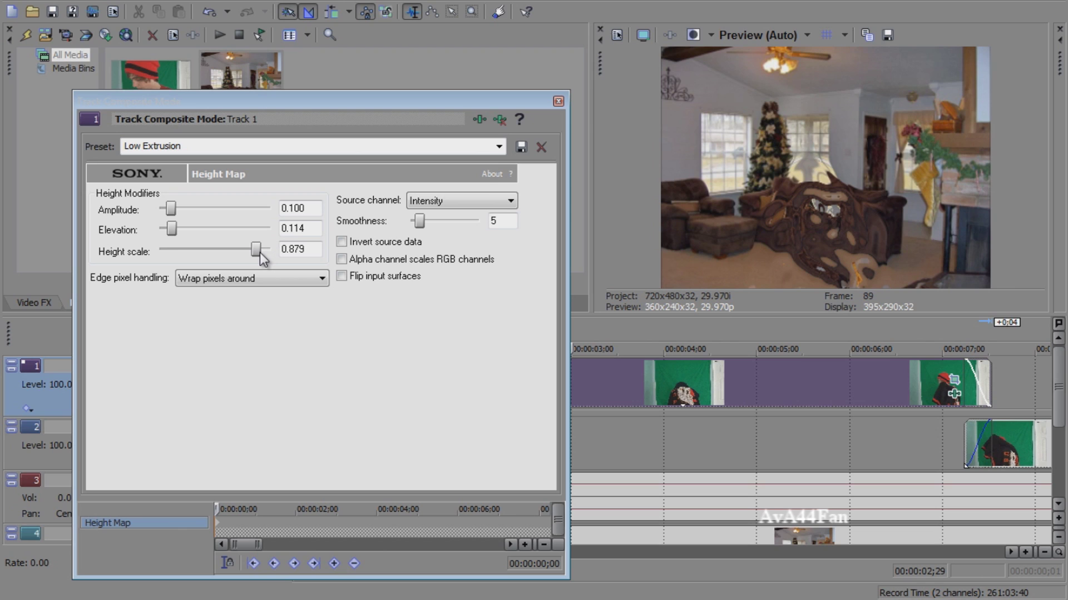
drag(254, 257, 245, 262)
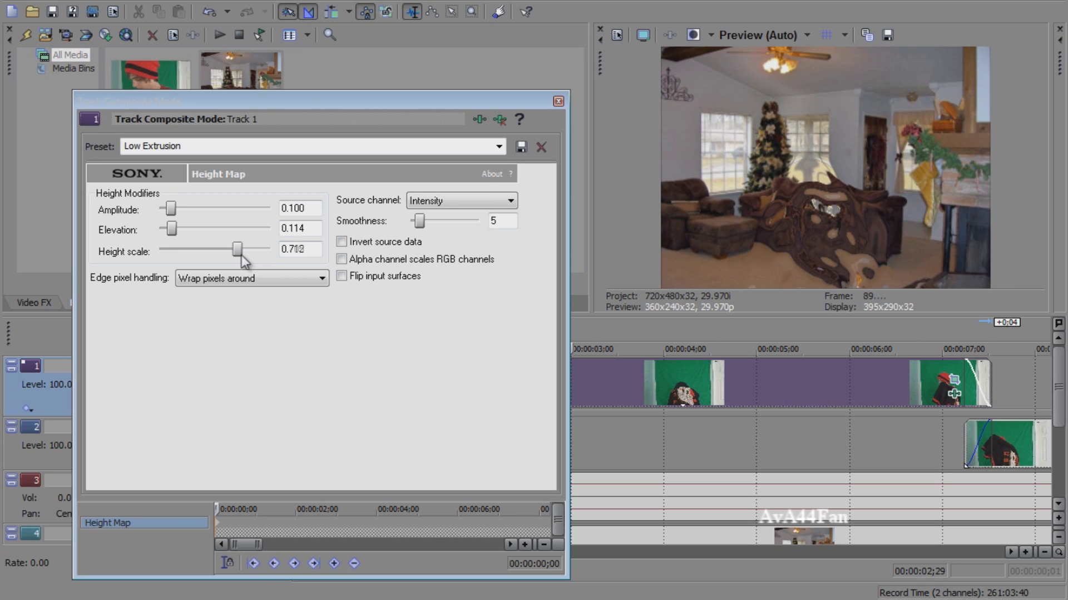
drag(173, 209, 169, 209)
click(558, 101)
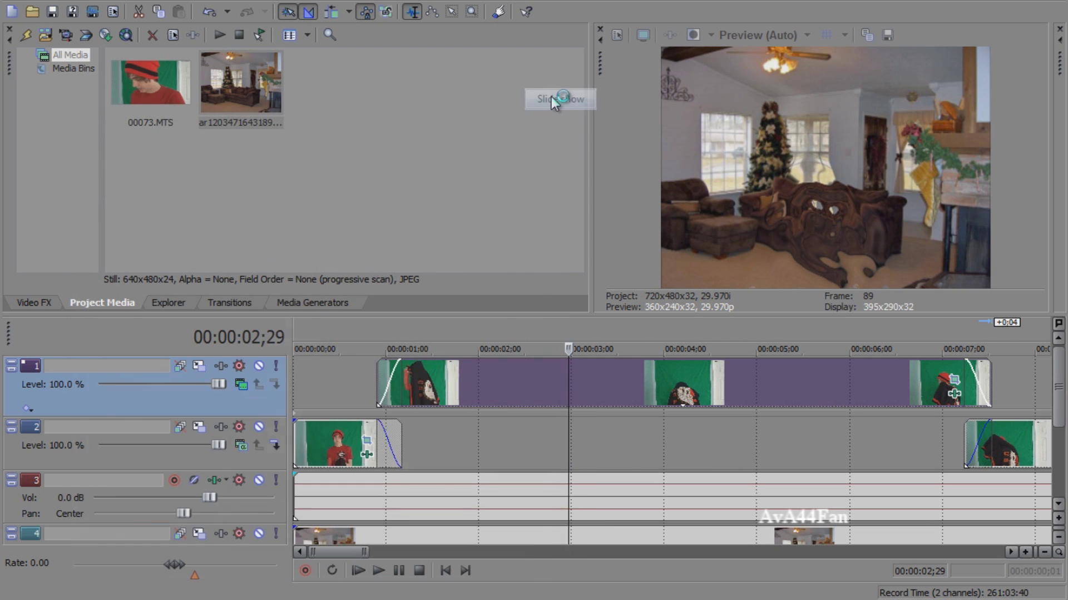
Step: Move the cloaked clip past the end of the other clips to compare with the bare background, and return it between them
key(Down)
key(Down)
key(Down)
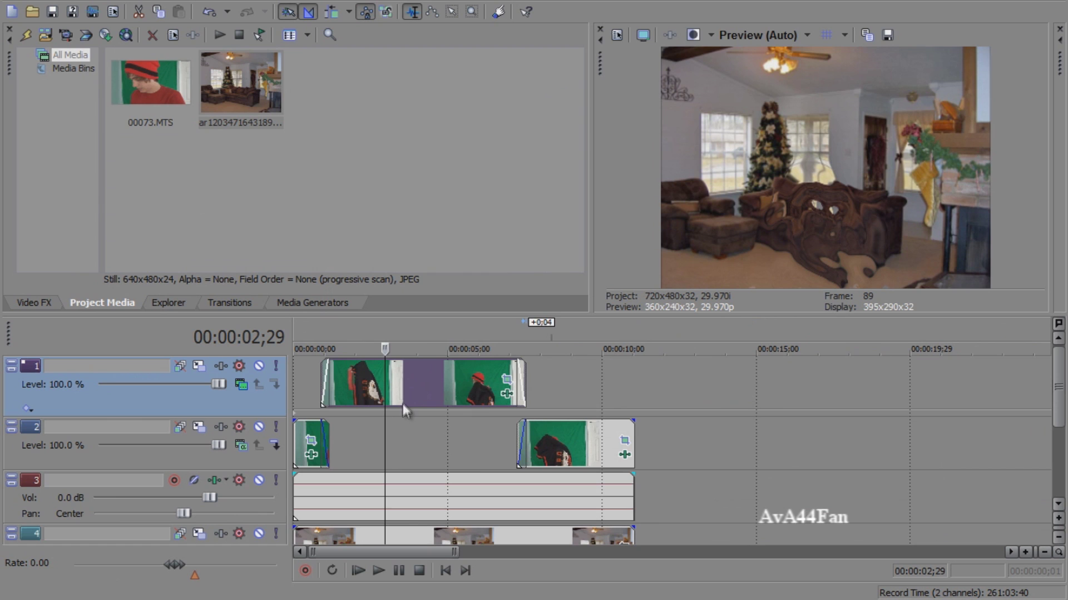
mouse_move(406, 398)
mouse_down()
mouse_move(463, 385)
mouse_move(659, 383)
mouse_move(722, 361)
mouse_up()
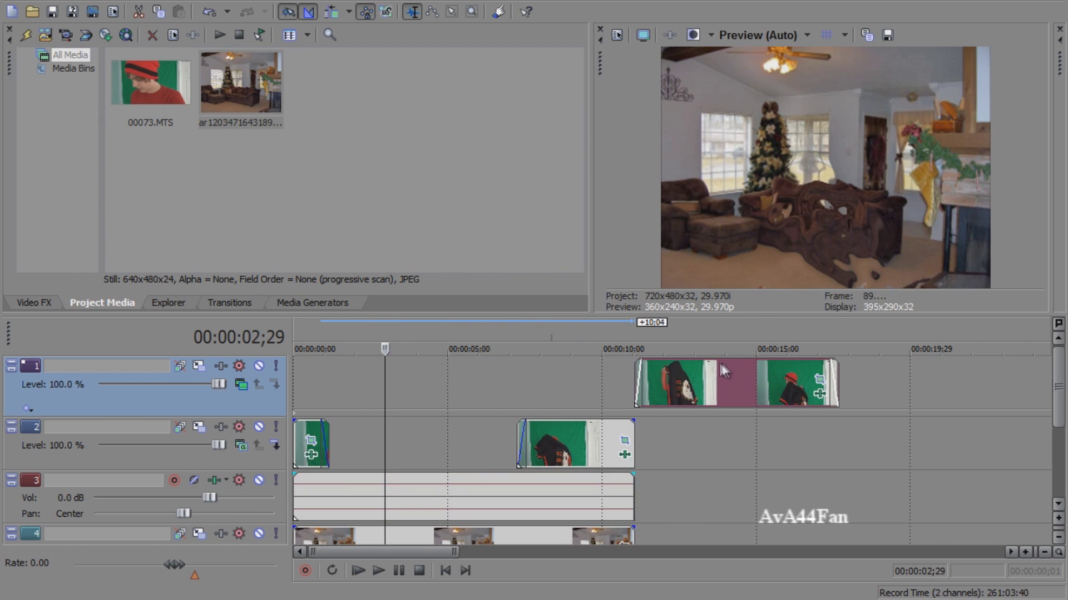
click(322, 329)
key(Right)
key(Right)
key(Right)
key(Right)
key(Right)
key(Right)
key(Right)
key(Right)
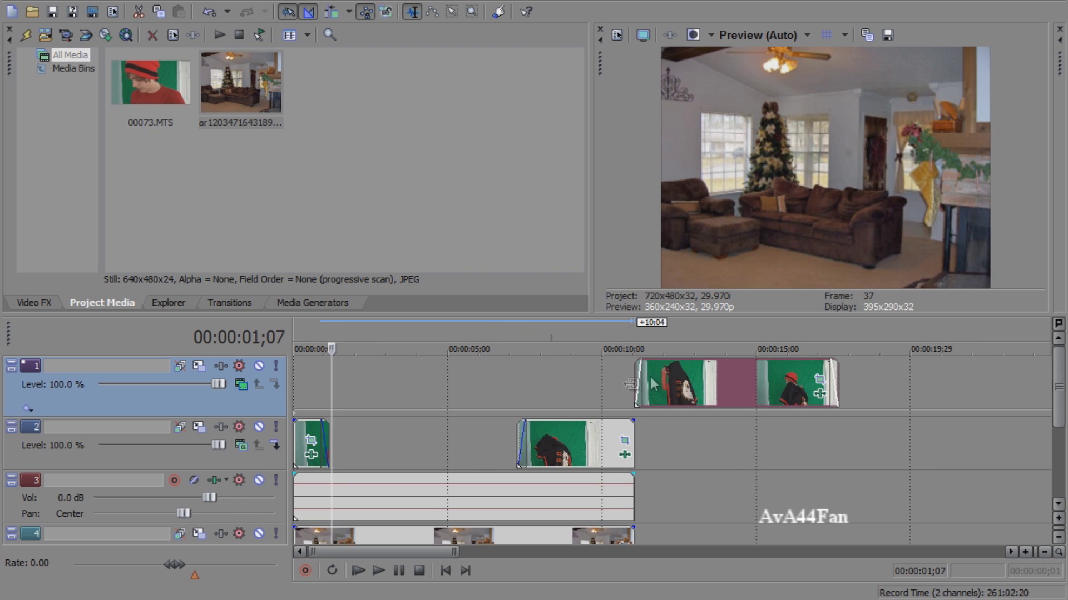
mouse_move(680, 375)
mouse_down()
mouse_move(355, 371)
mouse_move(368, 360)
mouse_up()
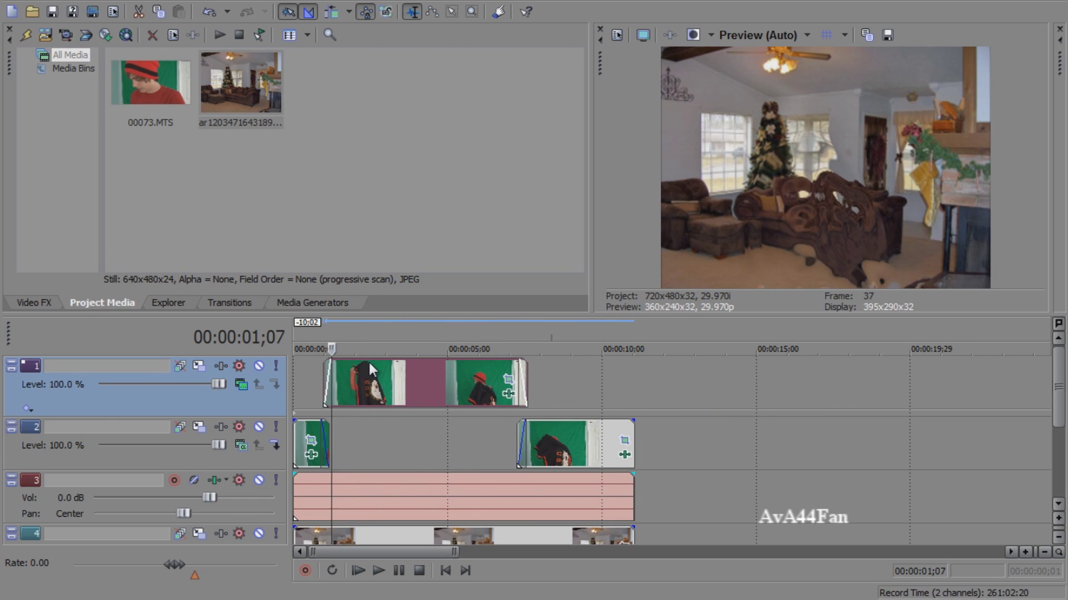
Step: Preview the cloaked clip at several points along its length to check the height map distortion against the background
click(325, 333)
key(space)
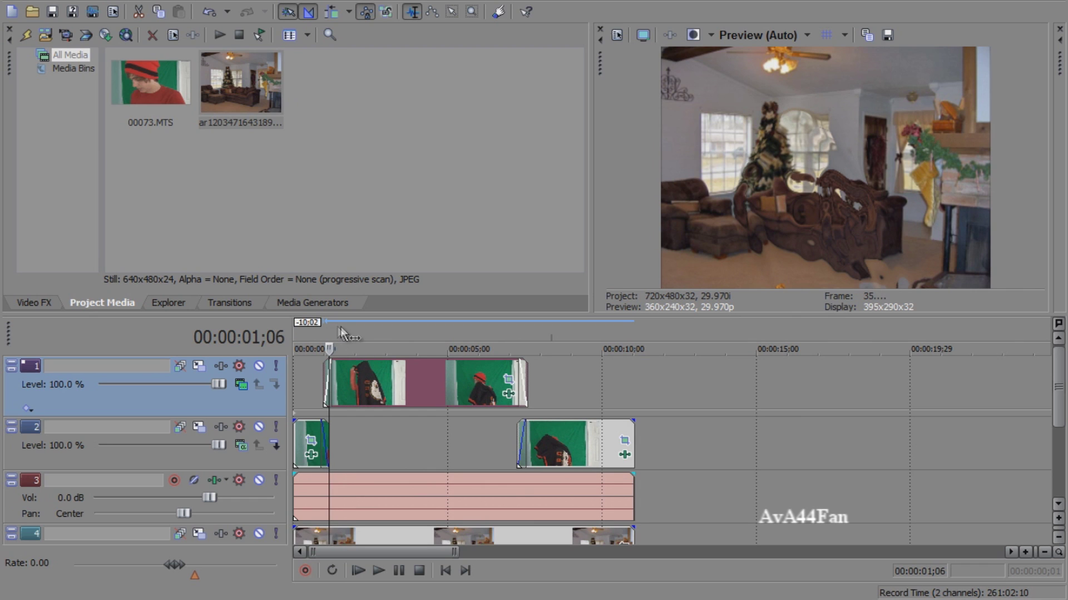
click(386, 329)
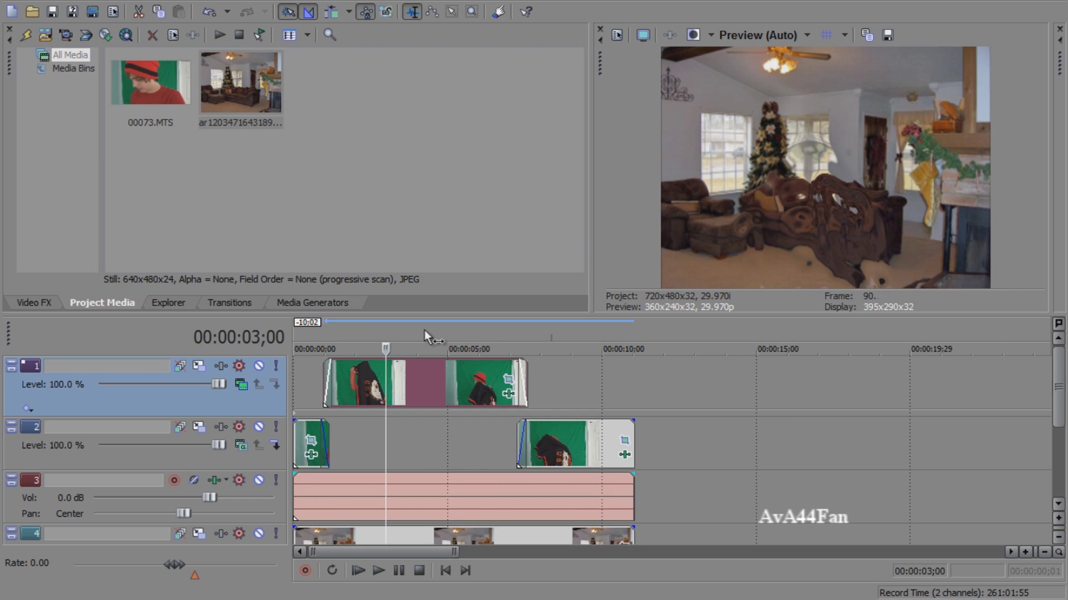
click(425, 333)
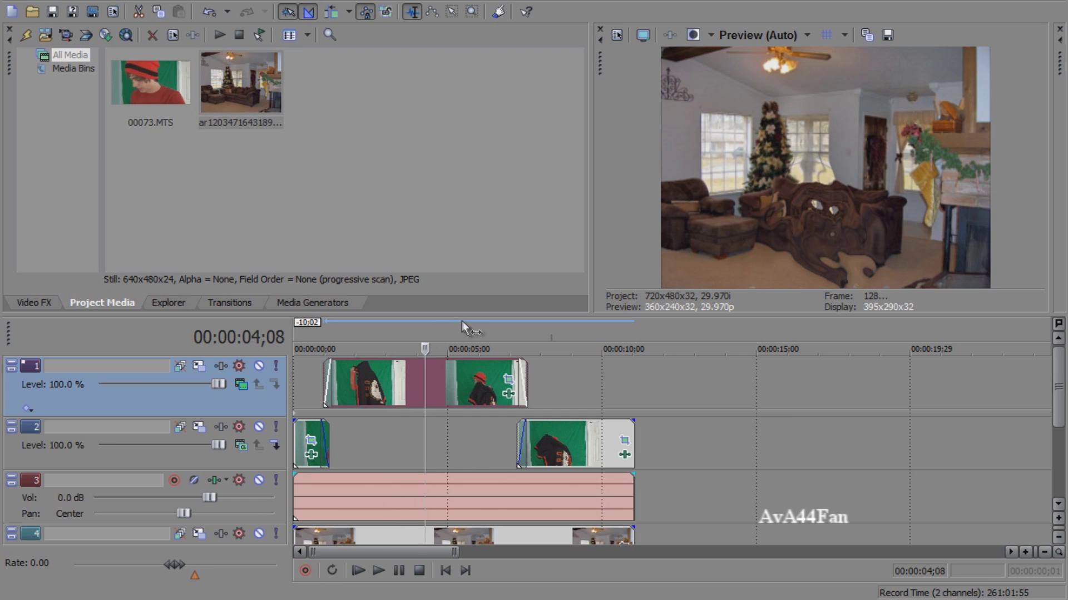
click(466, 326)
click(516, 329)
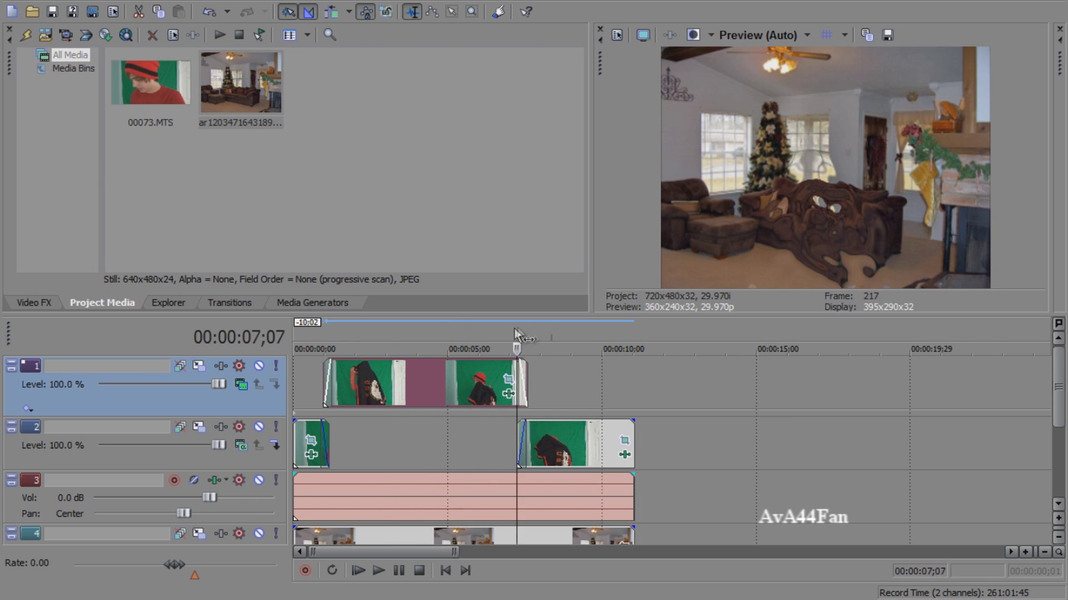
Step: Shift the cloaked clip slightly earlier so it starts where the first clip's fade-out begins
click(322, 334)
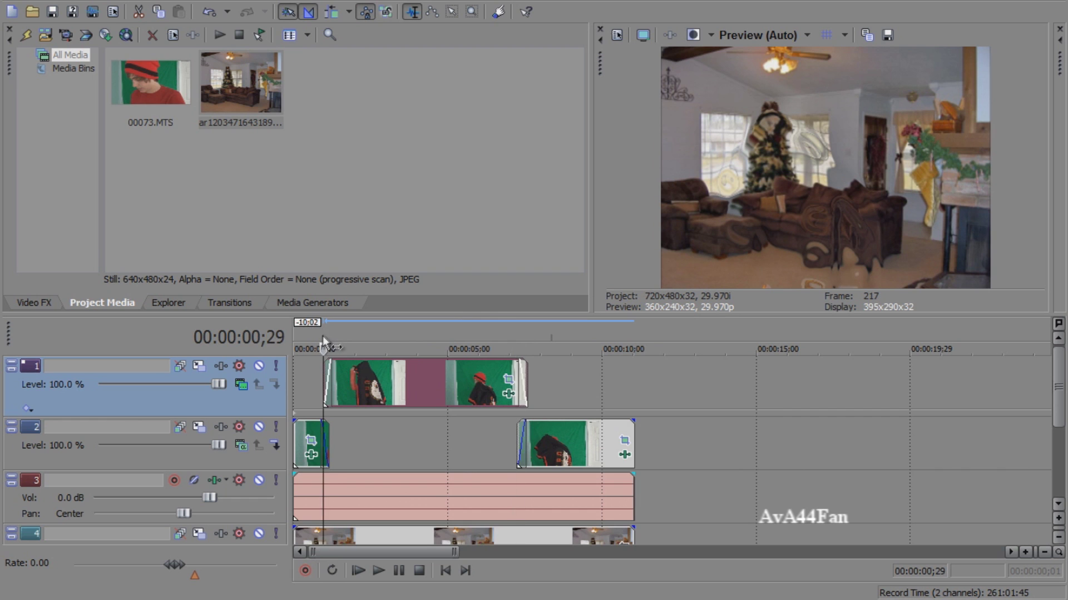
scroll(324, 334, up, 5)
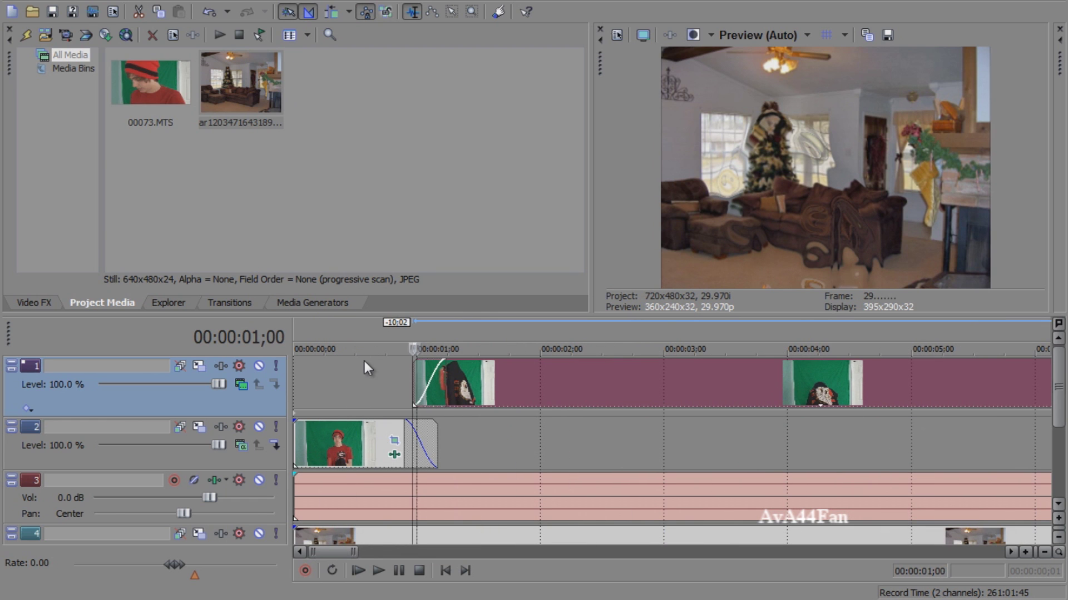
mouse_move(485, 394)
mouse_down()
mouse_move(476, 398)
mouse_move(483, 372)
mouse_move(473, 382)
mouse_up()
Step: Step frame by frame through the first crossfade to check how the distorted cloak blends in
click(405, 324)
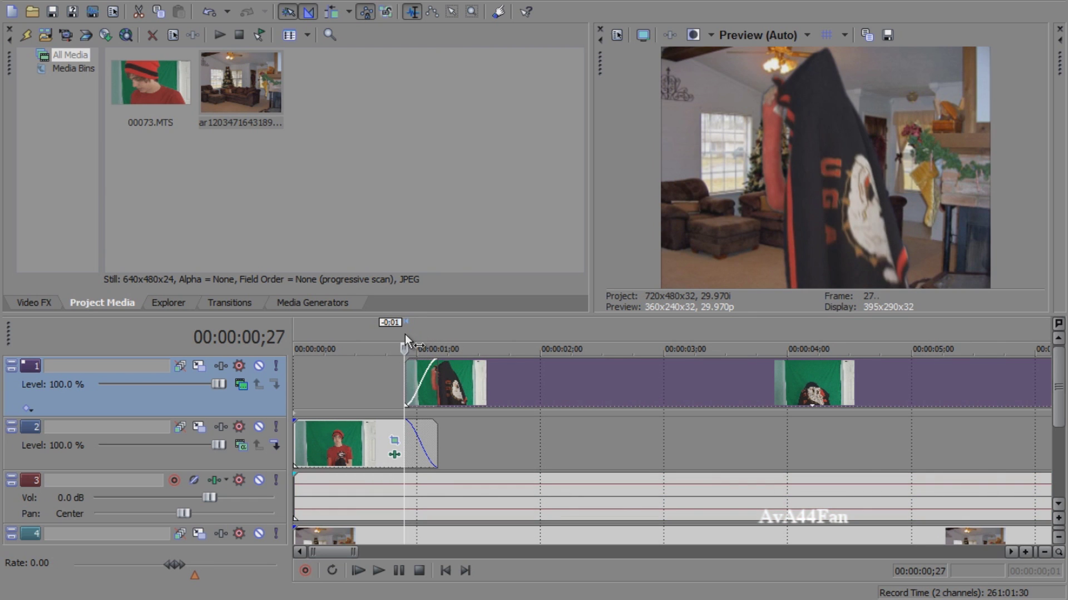
key(Right)
key(Right)
key(Right)
key(Right)
key(Right)
key(Right)
key(Right)
key(Right)
key(Right)
key(Right)
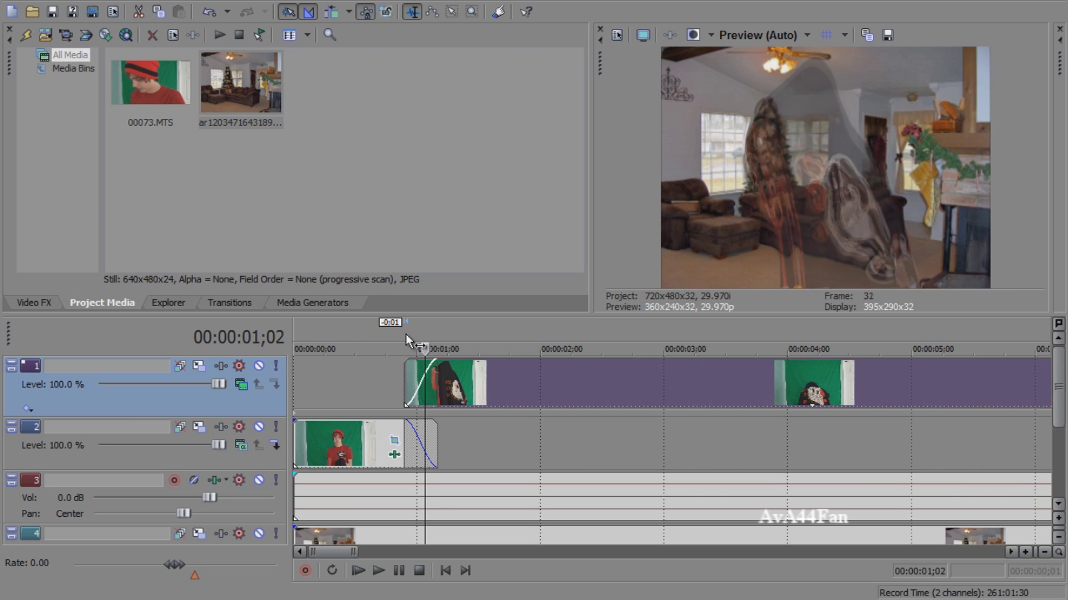
Step: Step back and forth through the second crossfade to check how the distortion blends out into the last clip
scroll(687, 383, down, 2)
scroll(740, 349, down, 1)
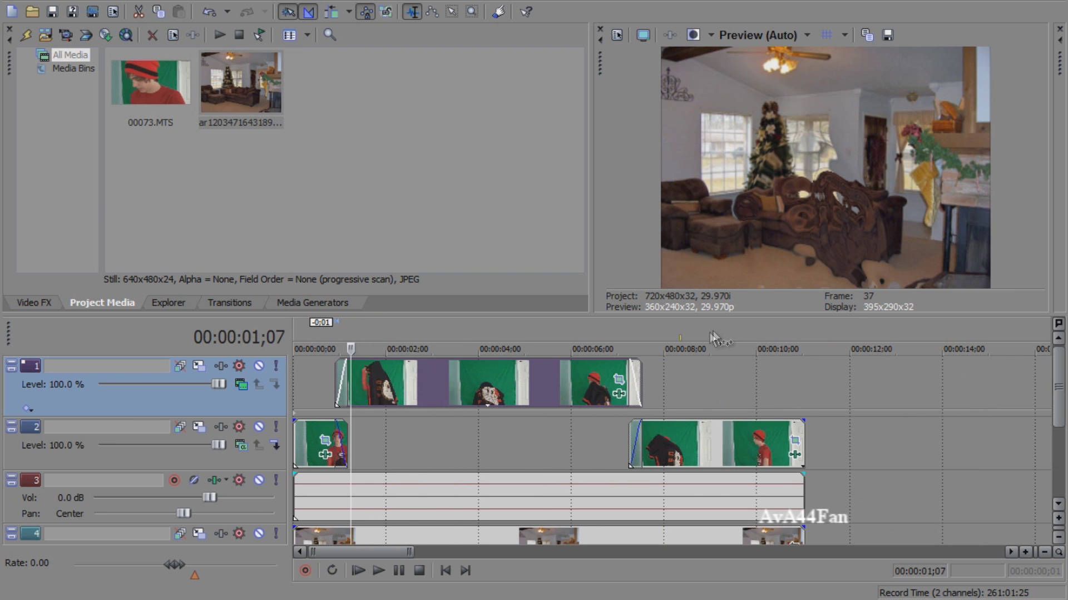
click(626, 329)
scroll(626, 330, up, 2)
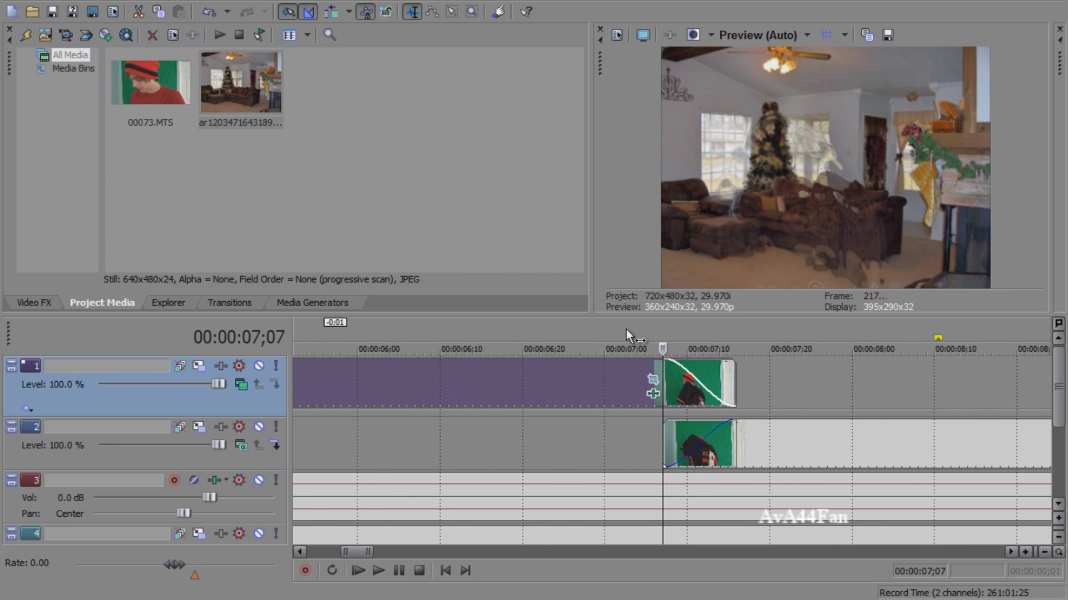
key(Right)
key(Right)
key(Right)
key(Right)
key(Right)
key(Right)
key(Right)
key(Right)
key(Right)
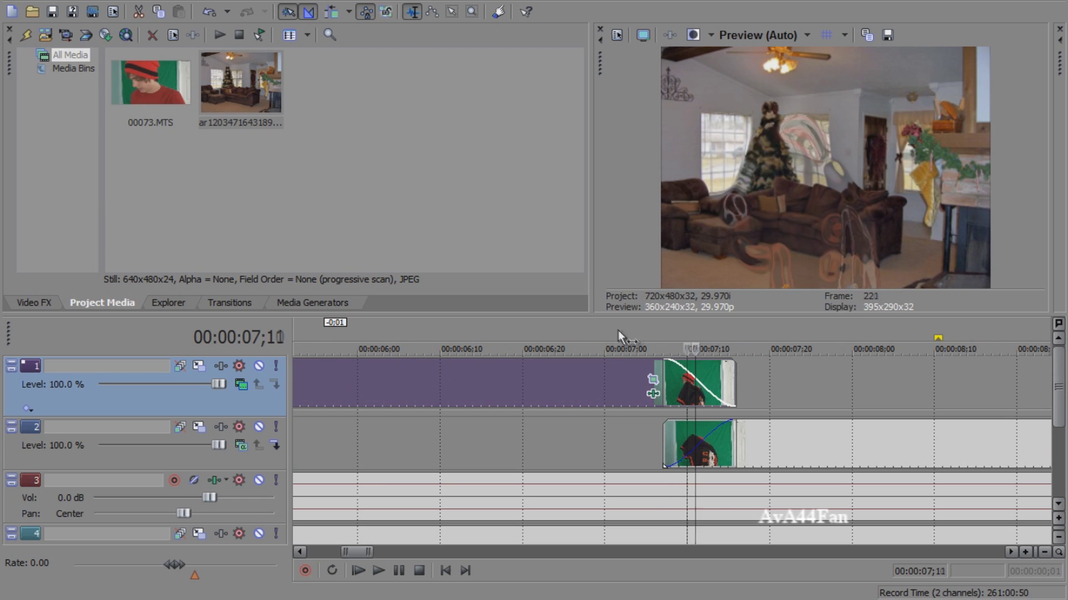
key(Left)
key(Right)
key(Left)
key(Left)
key(Left)
key(Left)
key(Left)
key(Left)
key(Left)
key(Left)
key(Left)
key(Left)
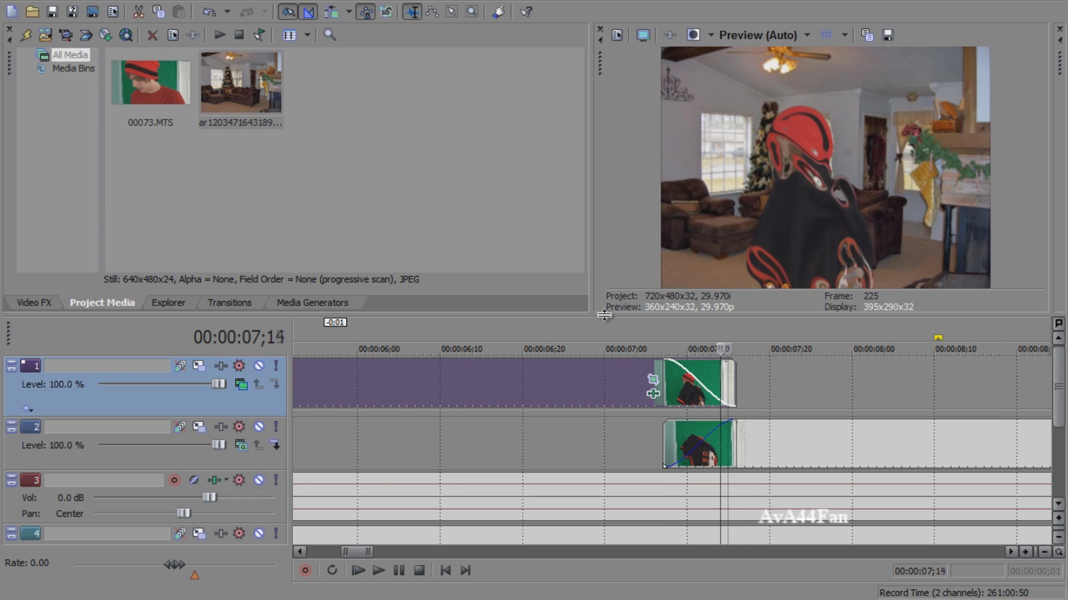
key(Left)
key(Left)
key(Left)
key(Left)
key(Left)
key(Left)
key(Left)
key(Left)
key(Left)
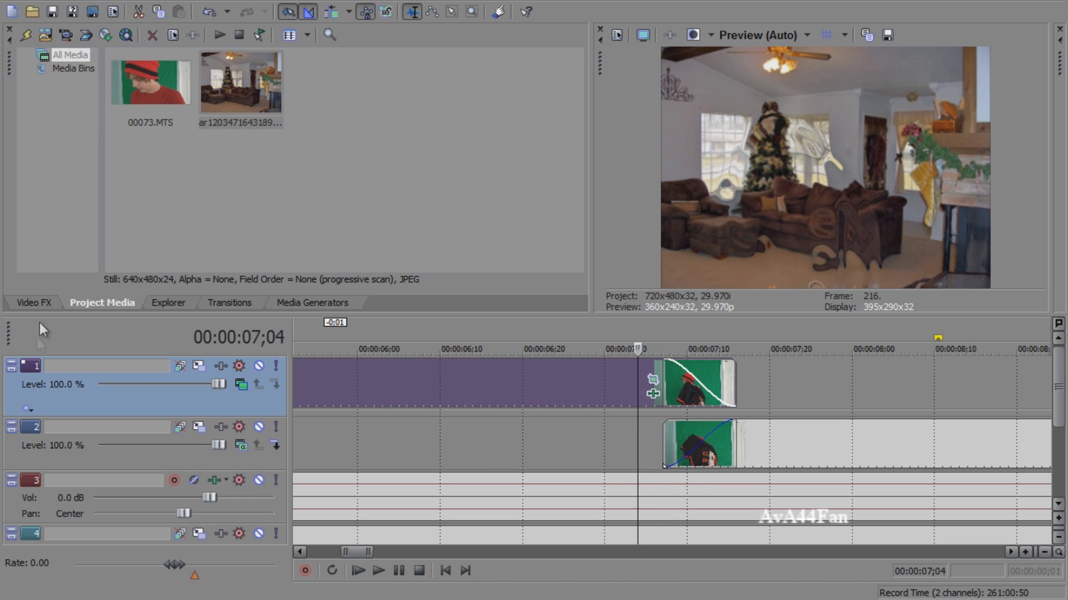
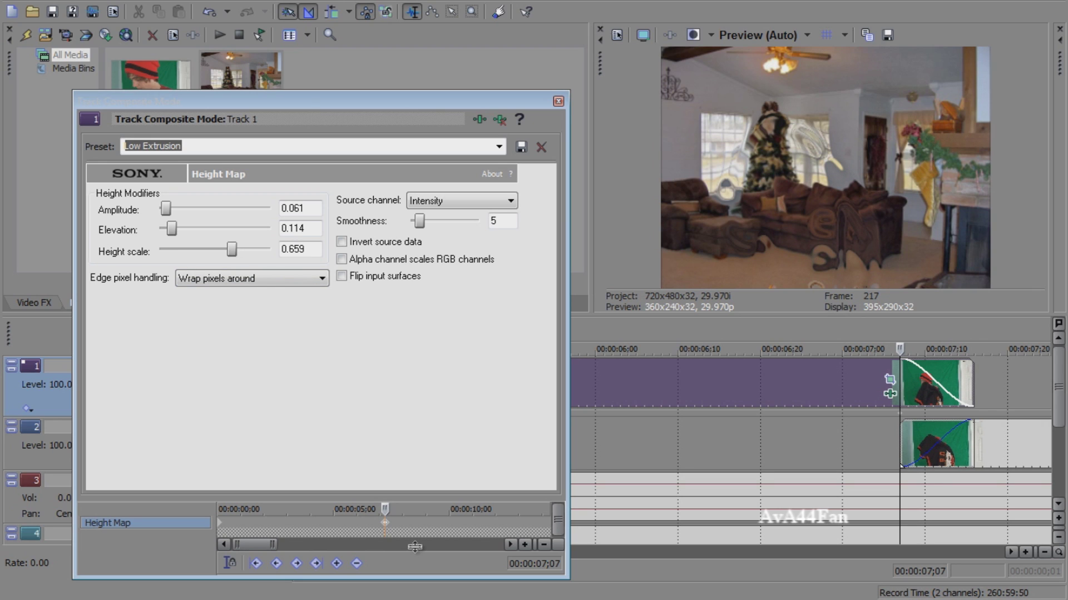
Step: Step back and forth between the end of the cloaked section and the last clip to examine the second crossfade's distortion
key(Left)
key(Up)
key(Up)
key(Up)
key(Left)
key(Left)
key(Left)
key(Left)
key(Right)
key(Right)
key(Right)
key(Right)
key(Right)
key(Right)
key(Right)
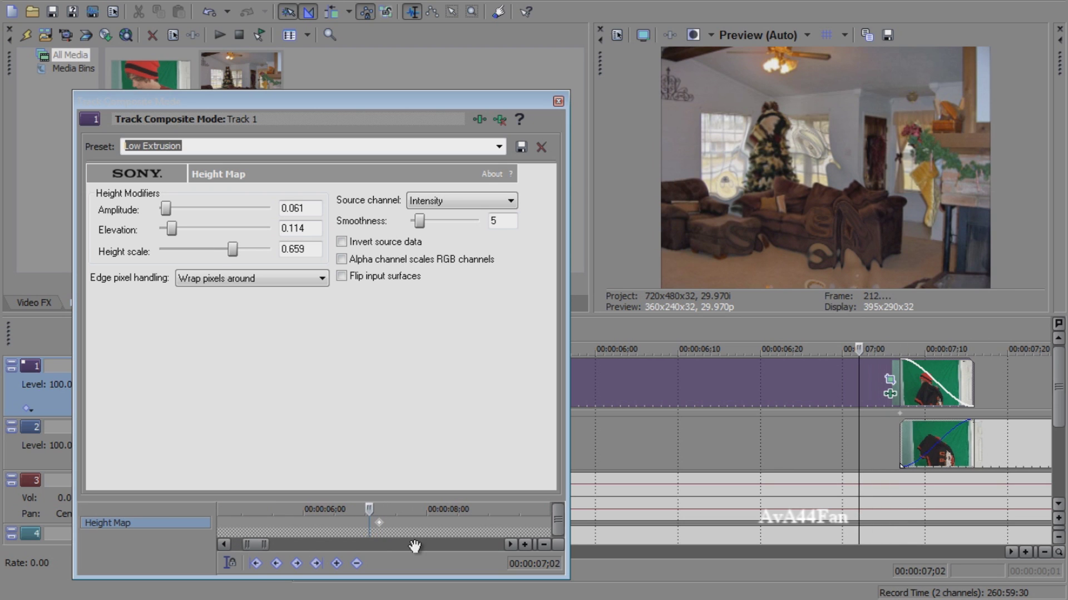
key(Right)
key(Right)
key(Right)
key(Right)
key(Right)
key(Right)
key(Right)
key(Right)
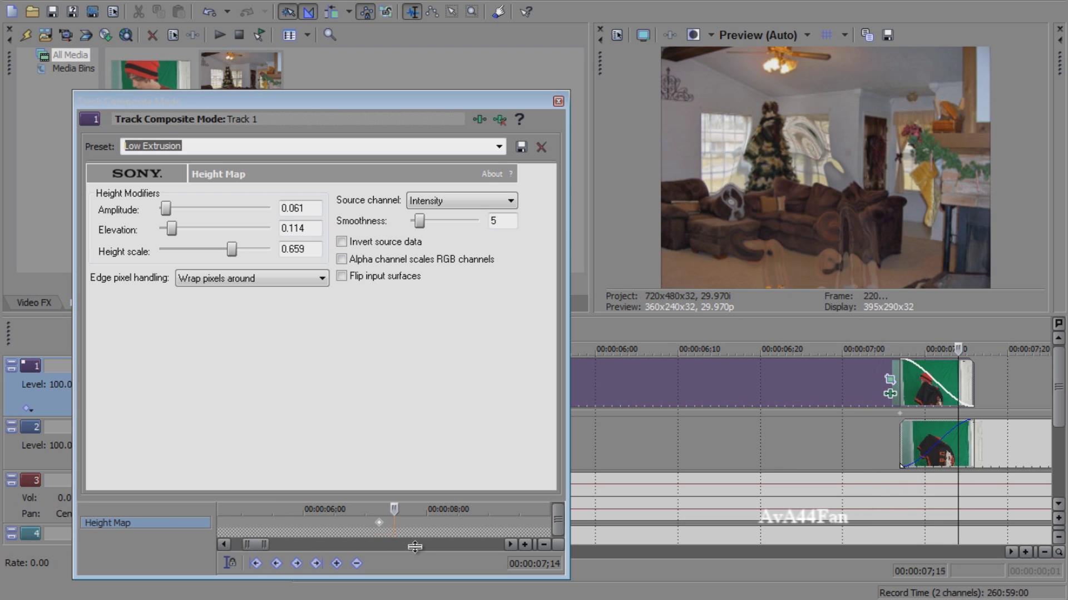
key(Left)
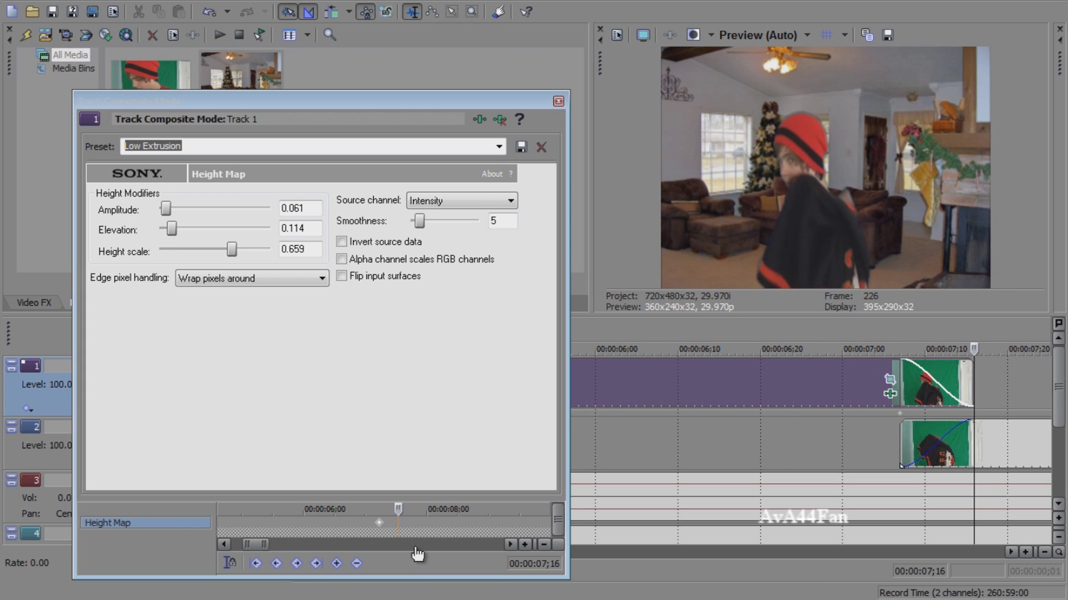
key(Left)
key(Left)
key(Left)
key(Left)
key(Left)
key(Left)
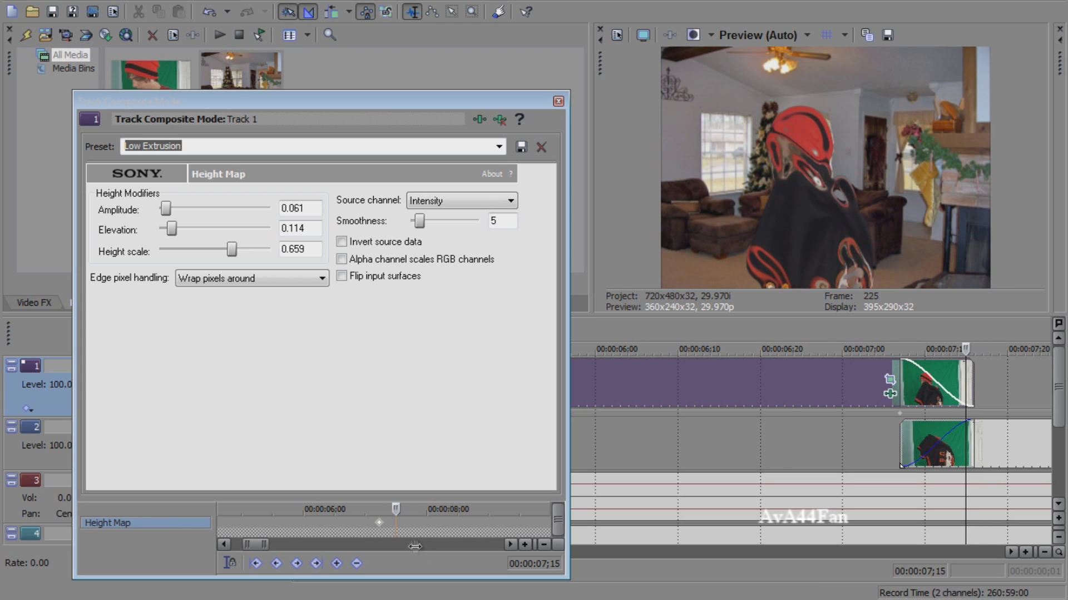
key(Left)
key(Left)
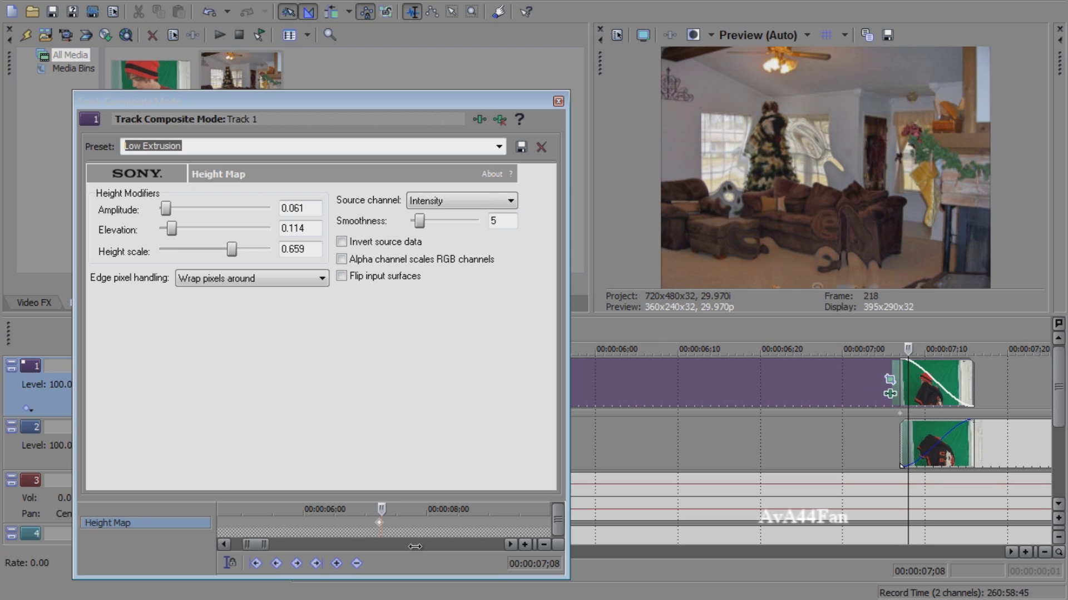
Step: Keyframe the height map's smoothness to 31 at the end of the second crossfade, at 00:00:07;16
key(Right)
key(Right)
key(Right)
key(Right)
key(Right)
key(Right)
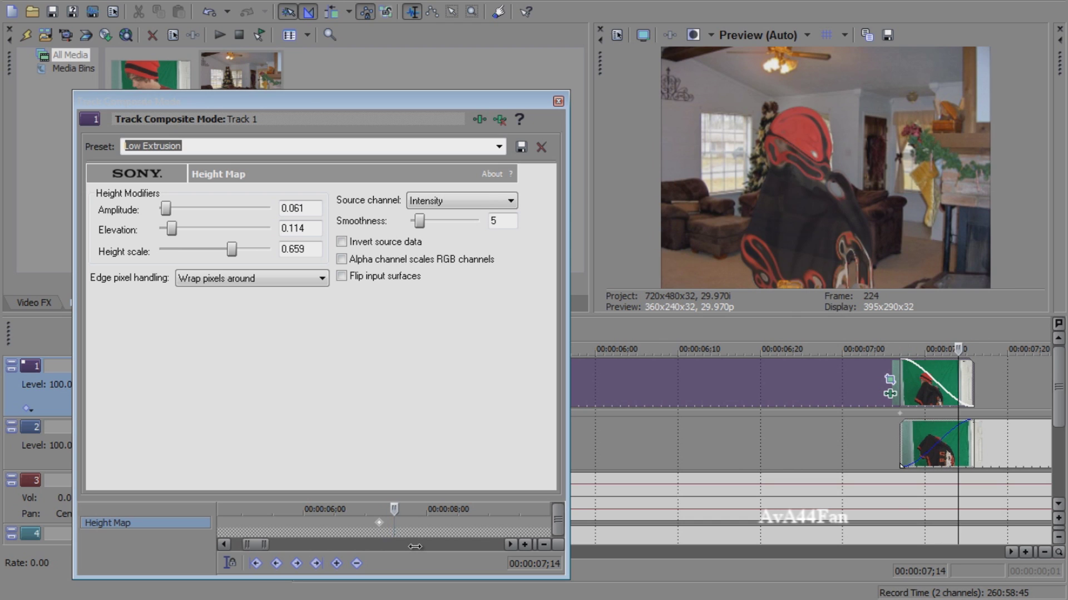
key(Right)
key(Right)
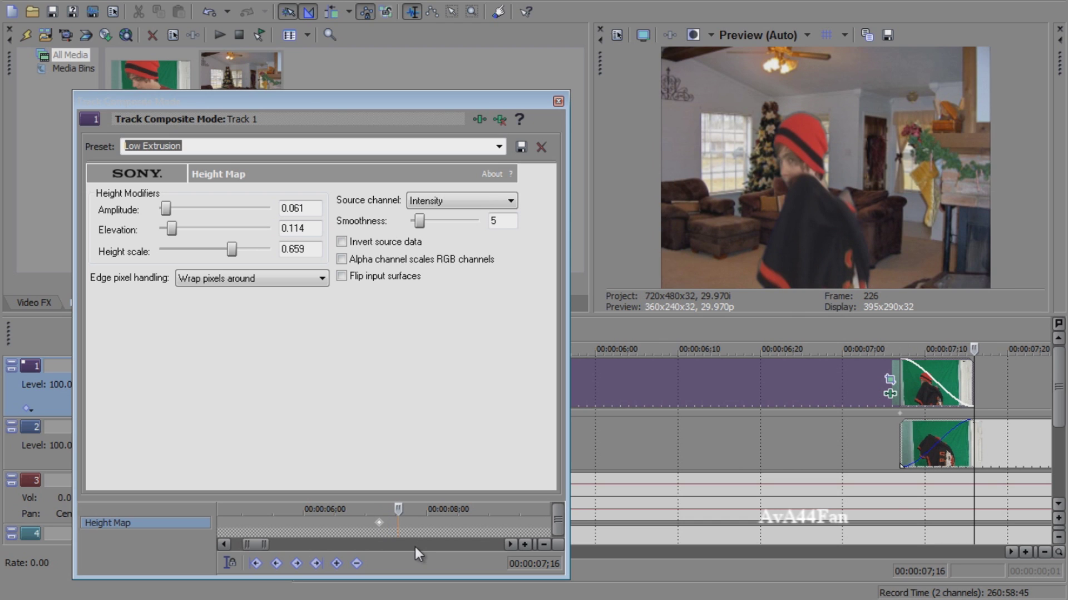
key(Right)
key(Right)
key(Right)
key(Right)
key(Right)
key(Right)
key(Right)
key(Right)
key(Right)
key(Right)
key(Right)
key(Right)
key(Right)
key(Right)
key(Right)
key(Right)
key(Right)
key(Right)
key(Right)
key(Right)
Step: Step through the second crossfade to check how the distortion changes as the smoothness rises
key(Left)
key(Left)
key(Left)
key(Left)
key(Left)
key(Left)
key(Left)
key(Left)
key(Left)
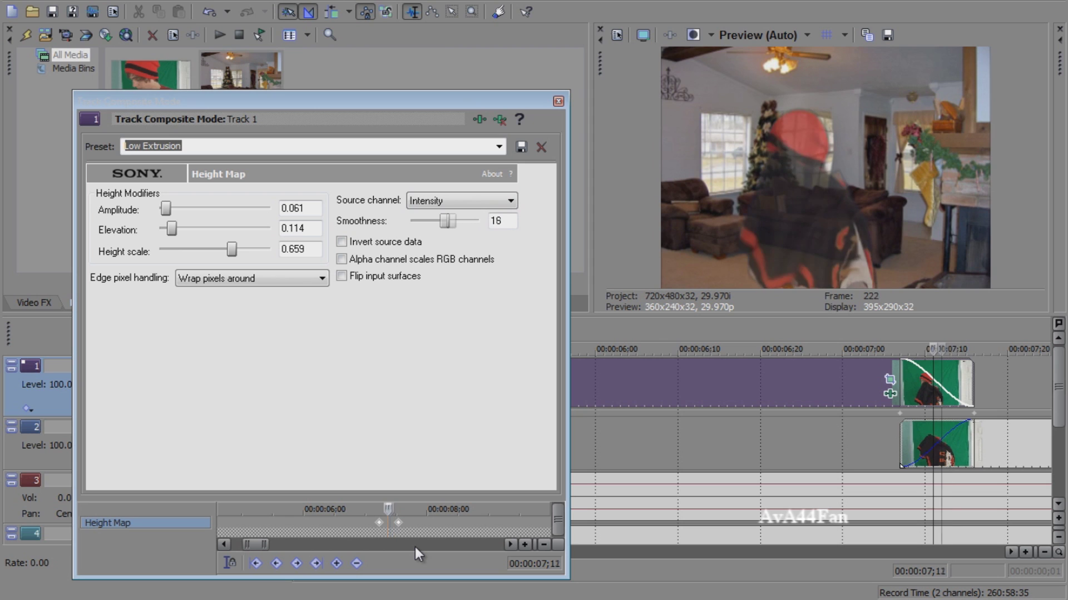
key(Right)
key(Right)
key(Right)
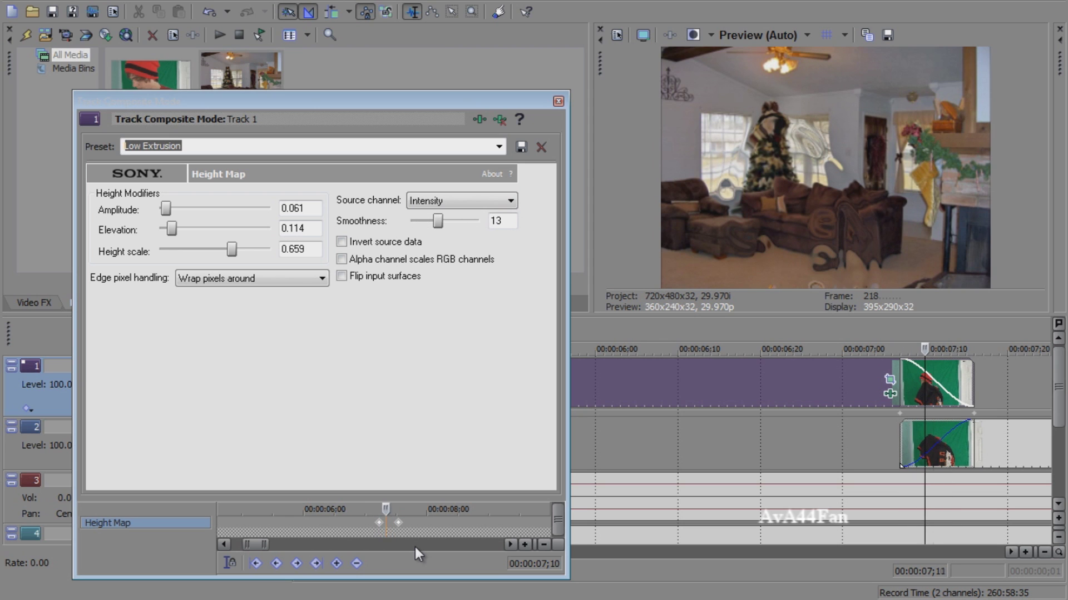
Step: Set the height scale to 0.000 on the height map keyframe at the end of the second crossfade, at 00:00:07;16
key(Right)
key(Right)
key(Right)
key(Right)
key(Right)
key(Right)
key(Right)
key(Right)
key(Right)
key(Left)
key(Left)
key(Left)
key(Left)
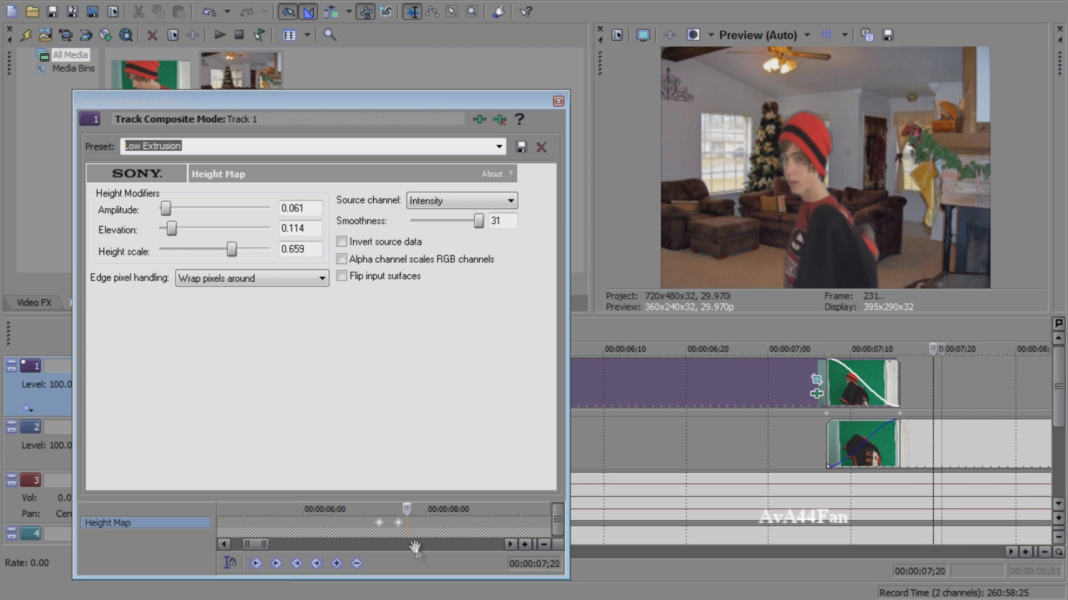
key(Left)
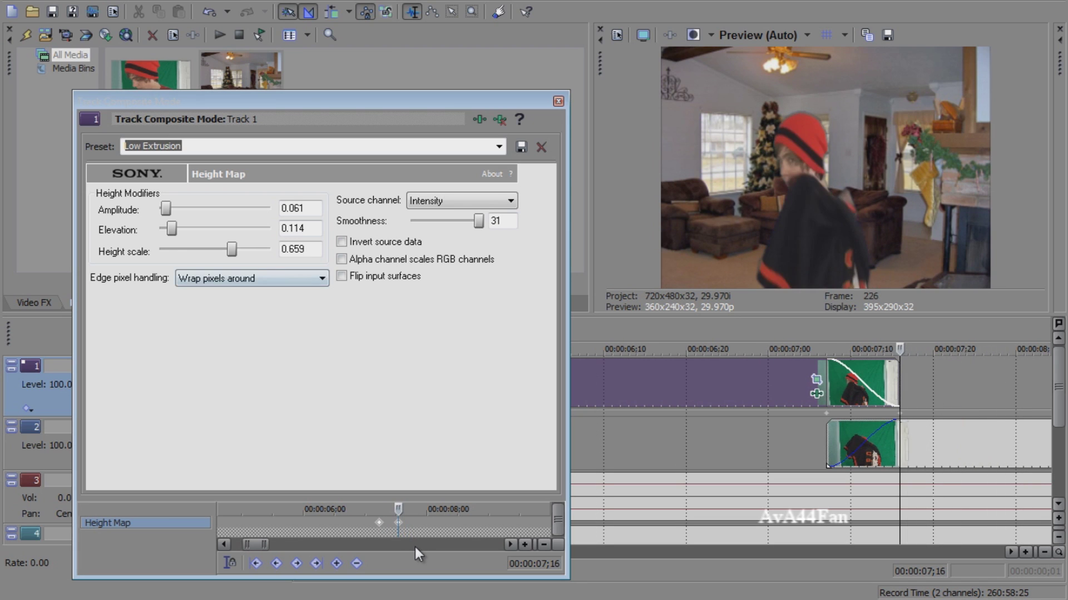
key(End)
key(Home)
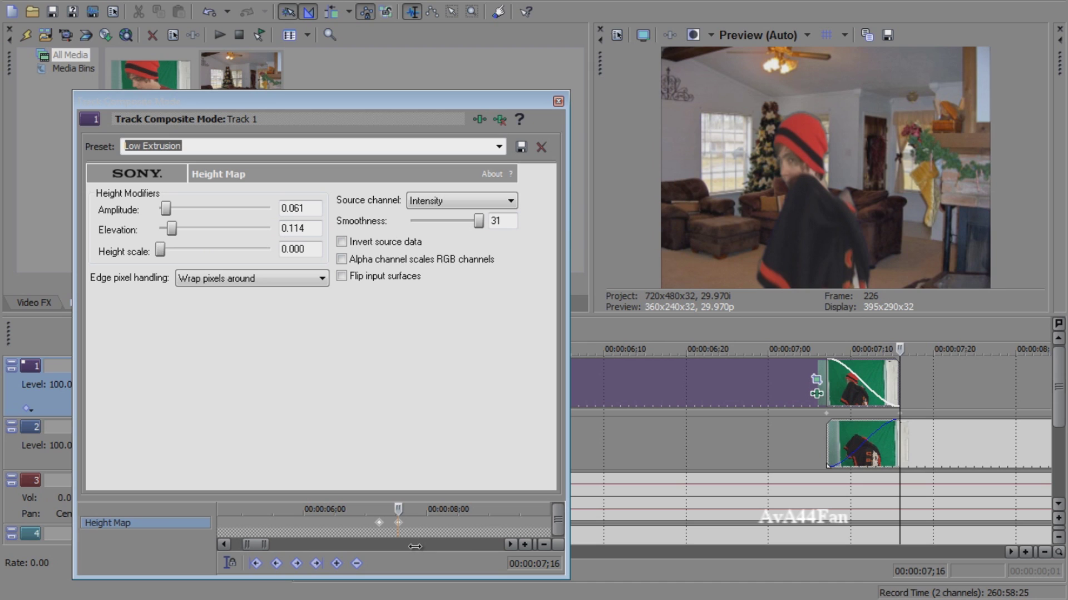
Step: Step backward through the second crossfade to 00:00:07;03 to check how the height scale change affects the blend
key(Left)
key(Left)
key(Left)
key(Left)
key(Left)
key(Left)
key(Left)
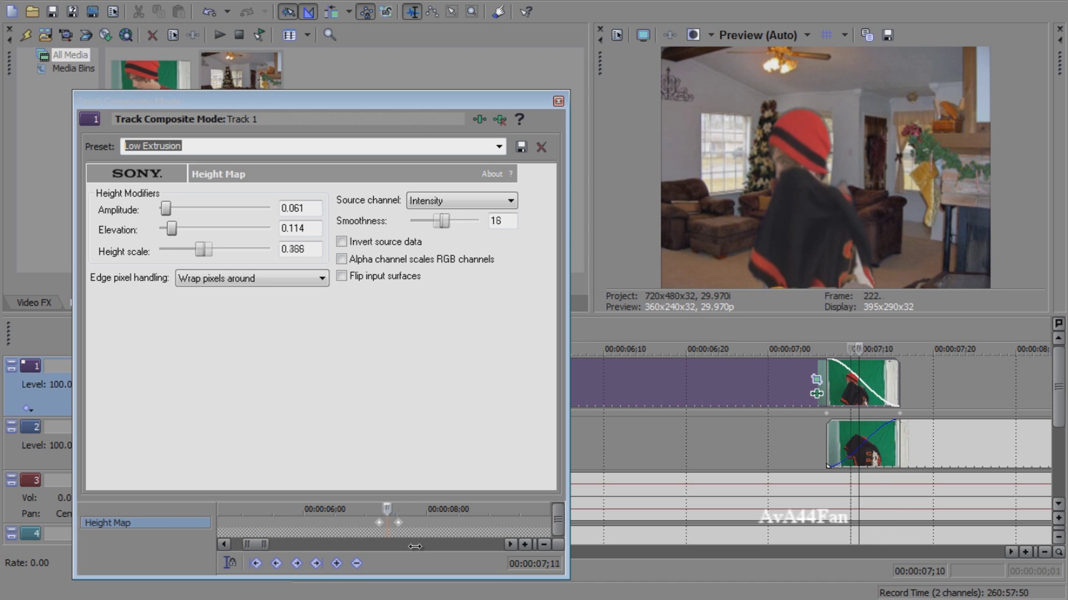
key(Left)
key(Left)
key(Left)
key(Left)
key(Left)
key(Left)
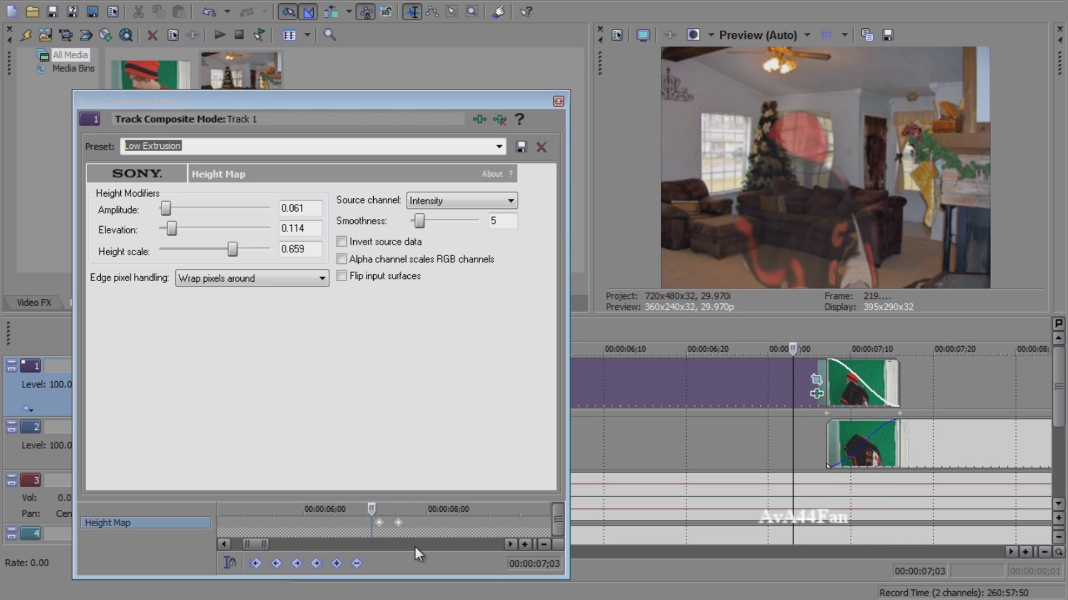
Step: Try Transparent background for the height map's edge pixel handling and switch it back to Wrap pixels around
key(alt+Down)
key(Up)
key(Return)
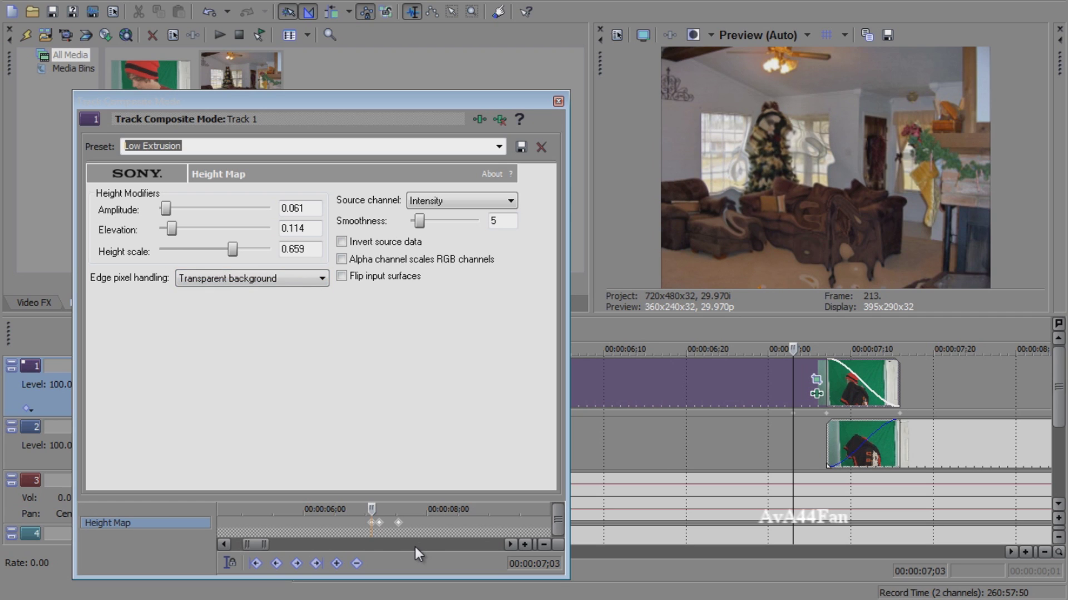
key(alt+Down)
key(Down)
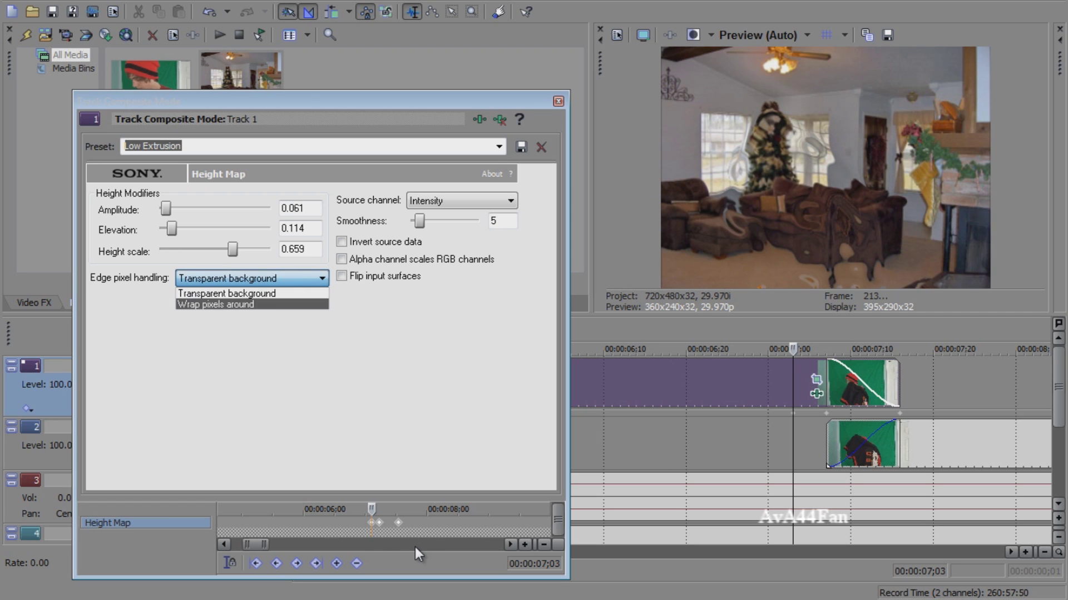
key(Return)
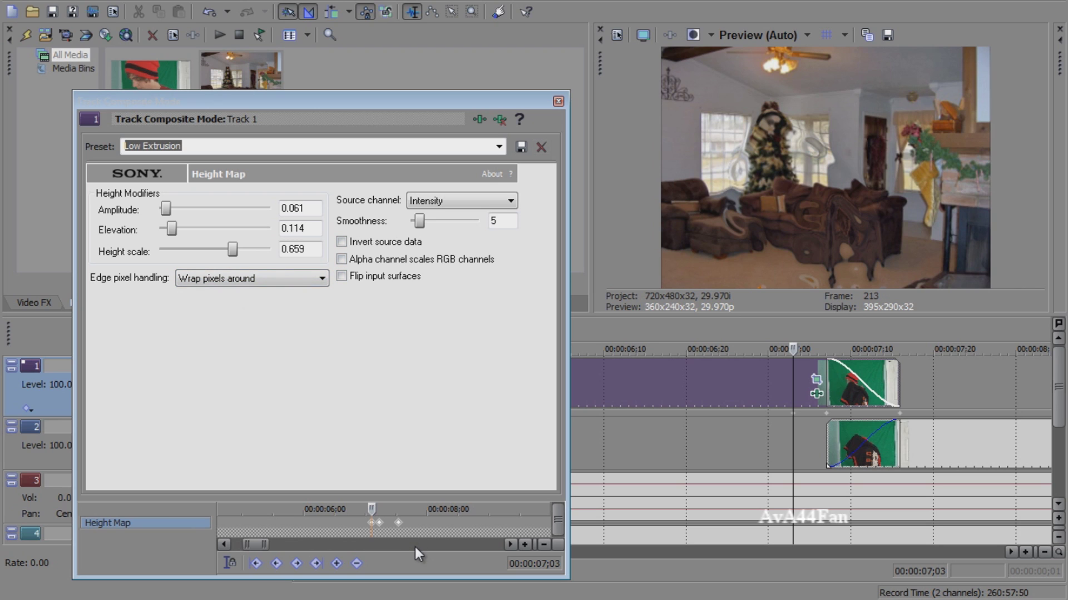
Step: Close the height map settings of track 1 and show more of the timeline
key(Escape)
scroll(415, 547, down, 6)
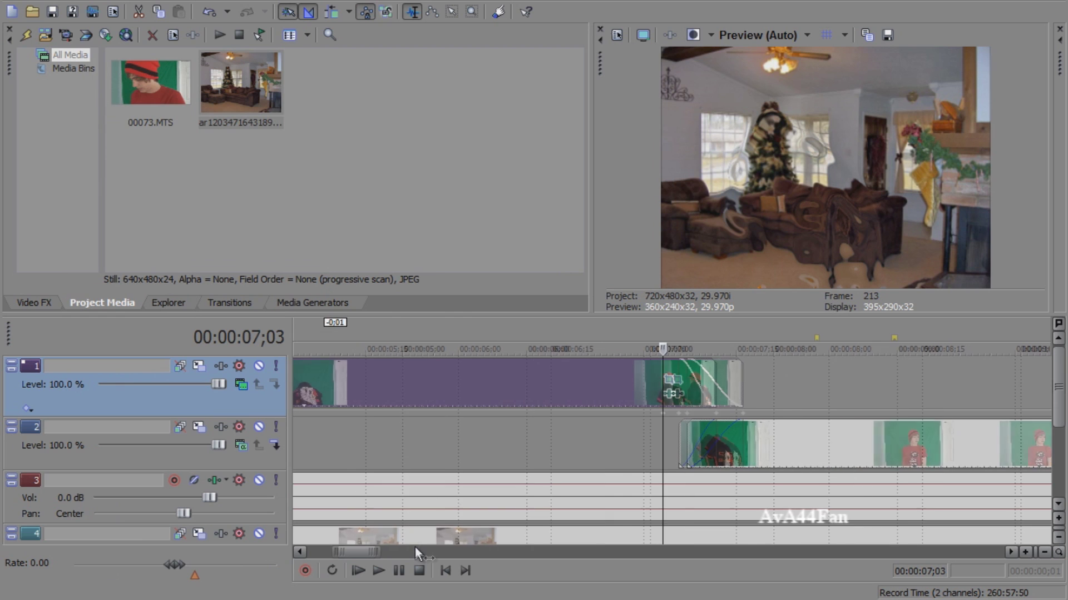